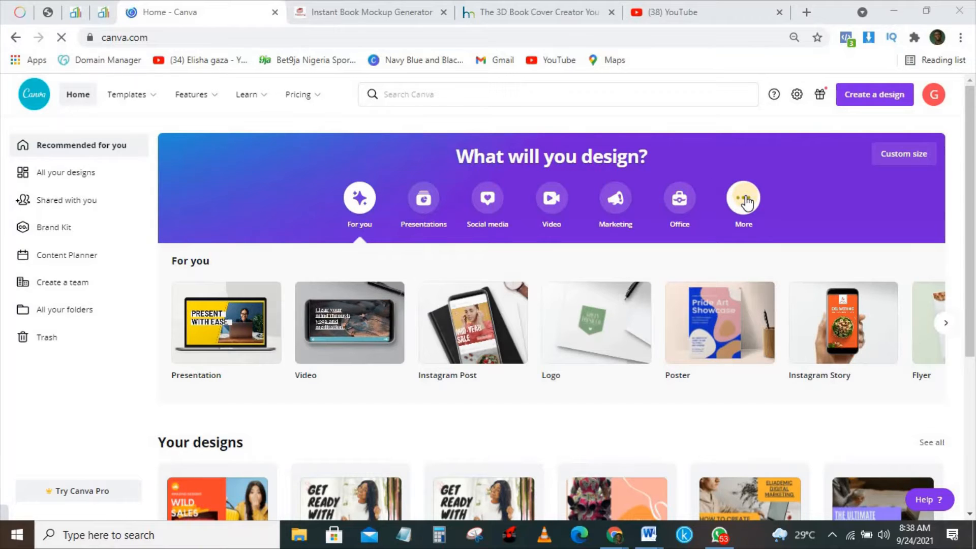
- Rerun the 'book cover' template search and create a blank Book Cover design
left_click(563, 94)
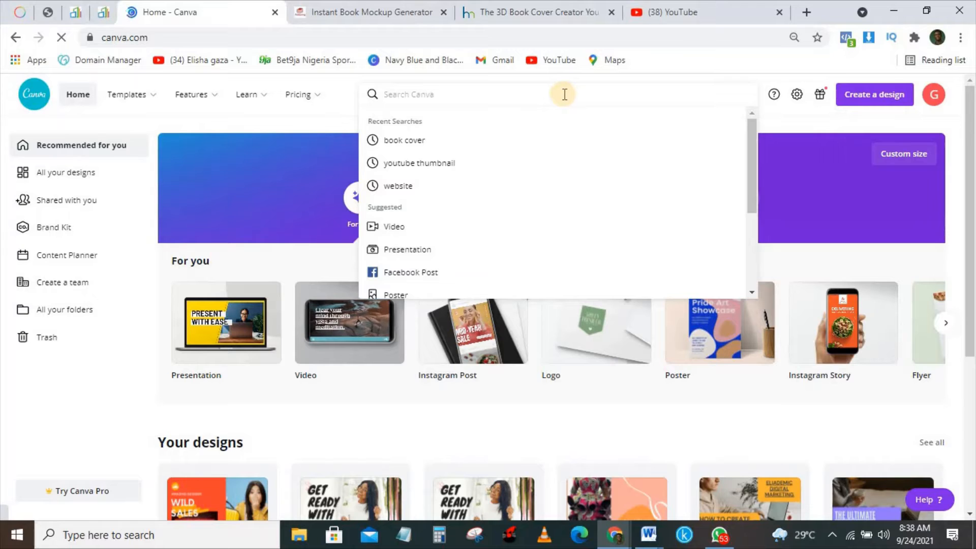
left_click(480, 148)
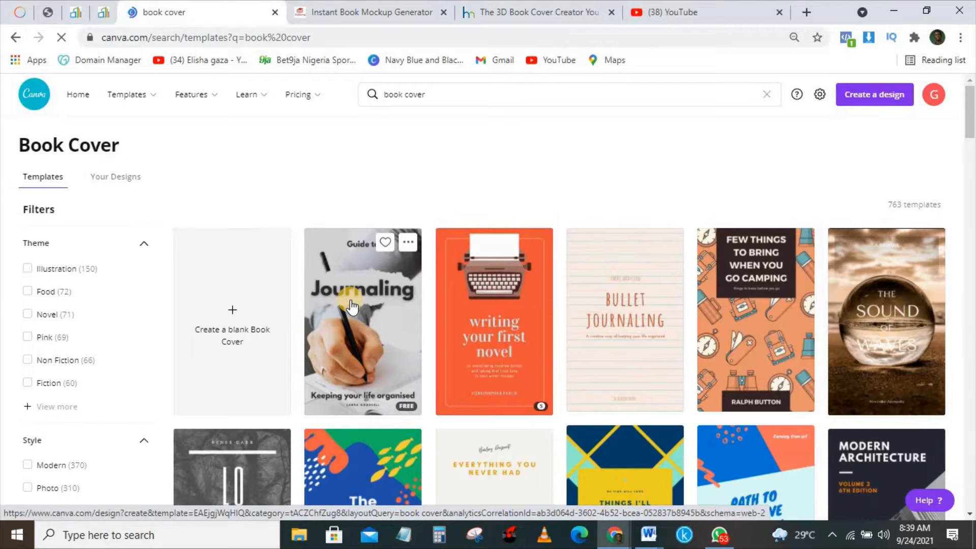
left_click(222, 314)
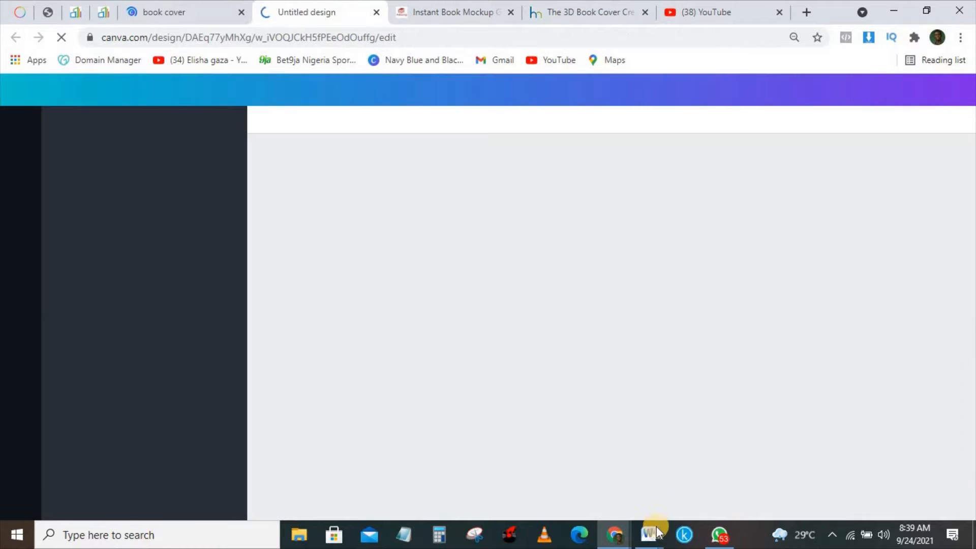
- Copy the Sunrise Africa cover picture from the Word manuscript, then go back to the Canva design in Chrome
left_click(650, 534)
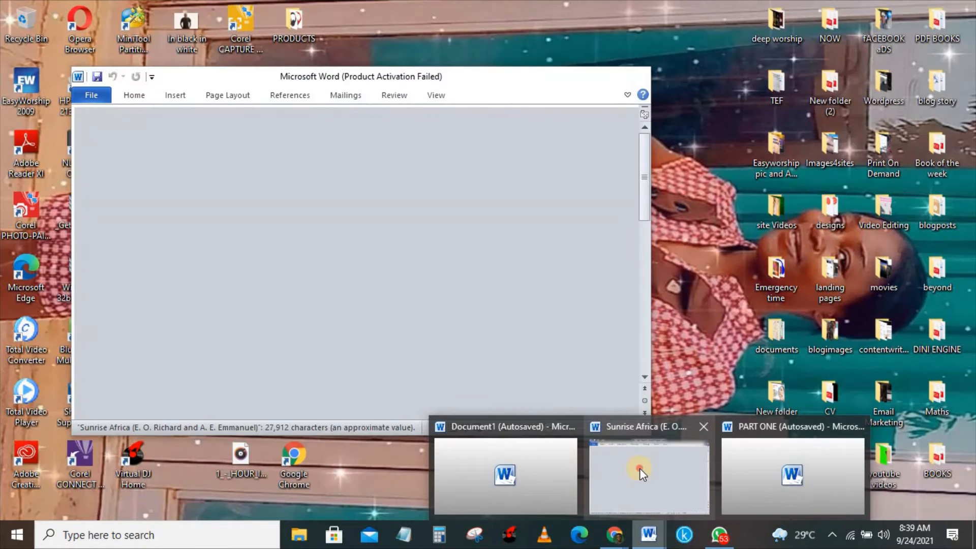
left_click(639, 468)
left_click(253, 271)
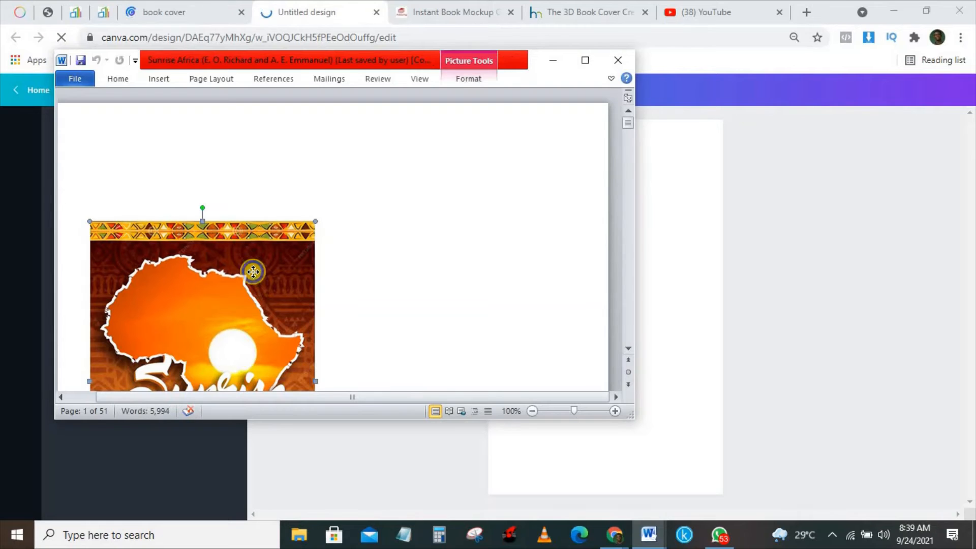
right_click(253, 271)
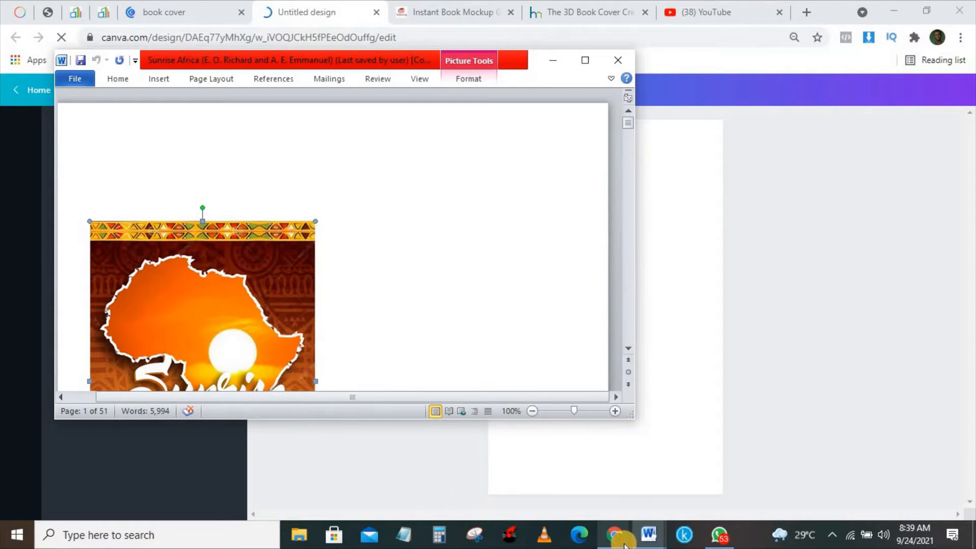
mouse_move(614, 534)
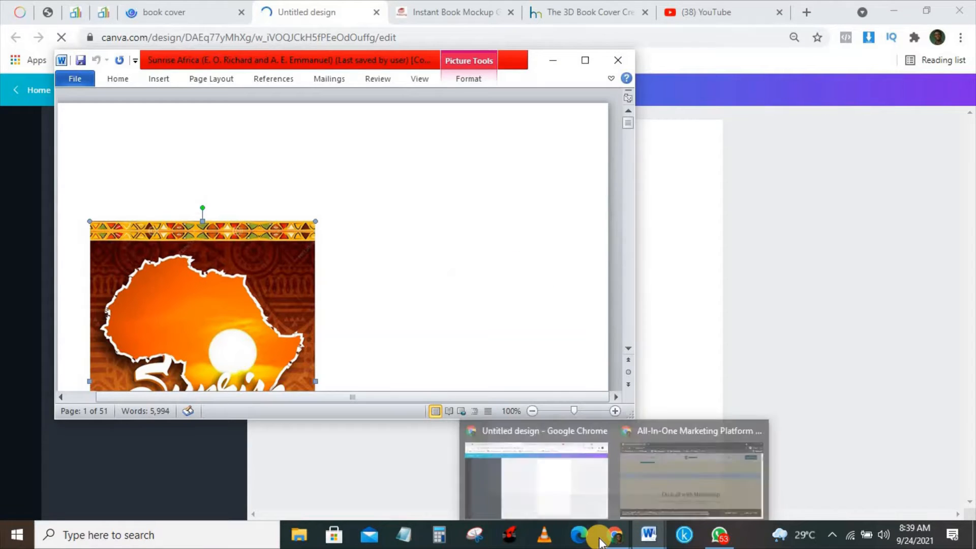
left_click(559, 496)
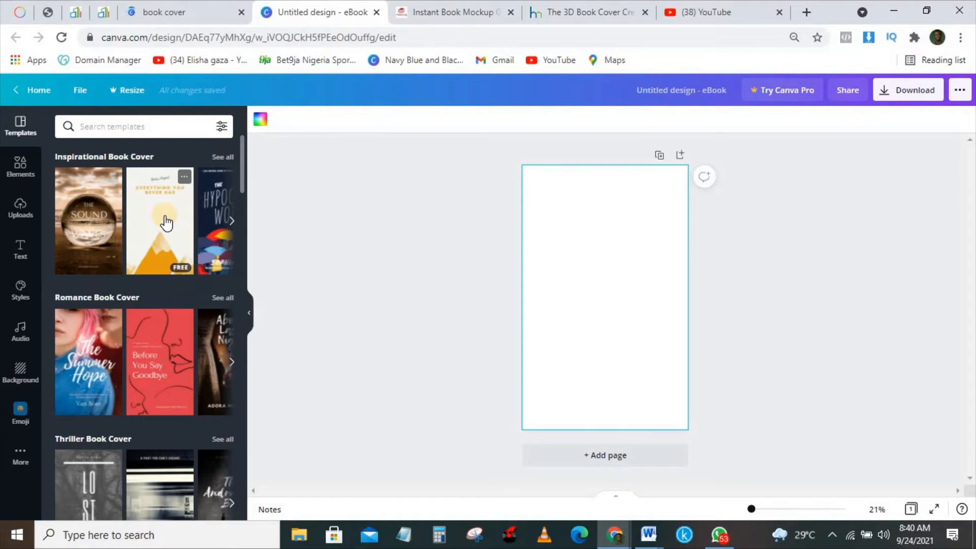
- Place the uploaded Sunrise Africa cover on the page and set it as the page background
right_click(590, 211)
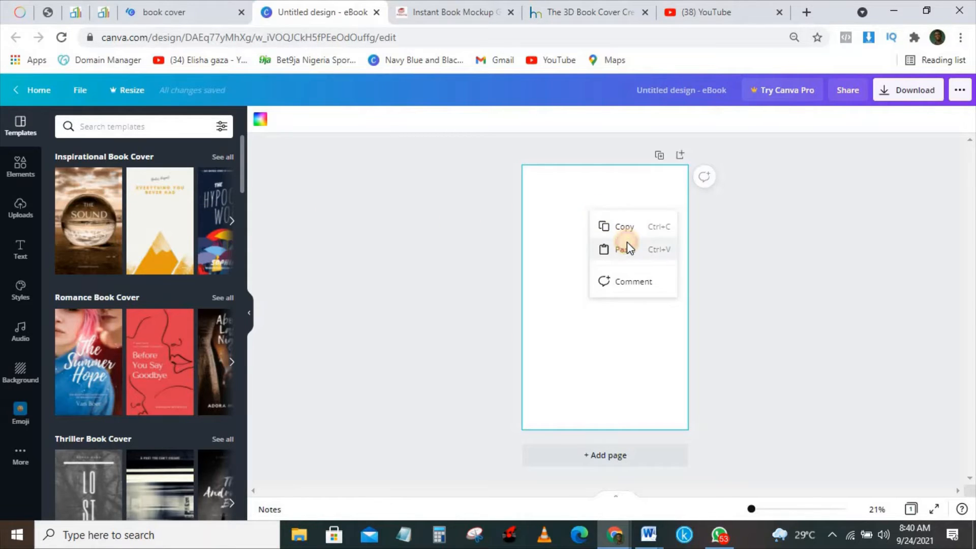
left_click(628, 245)
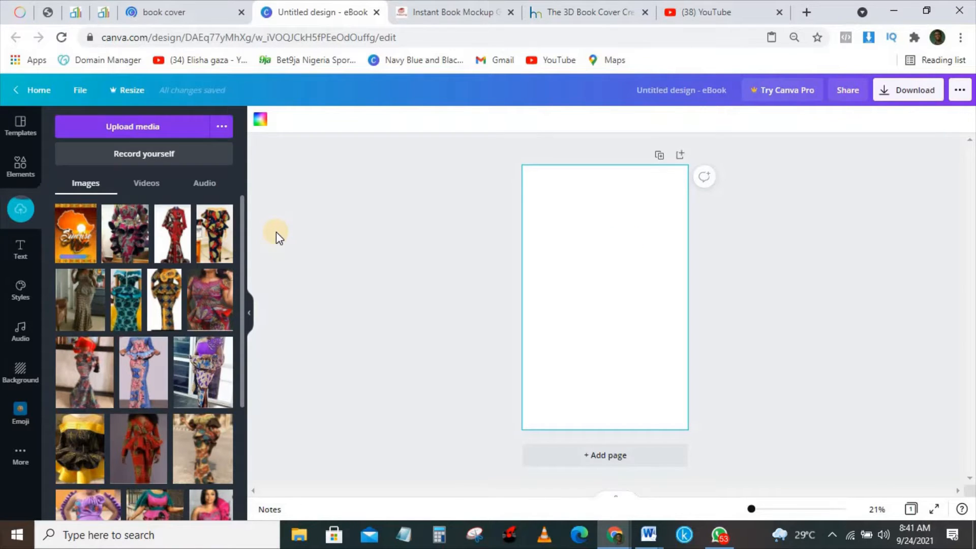
left_click(80, 237)
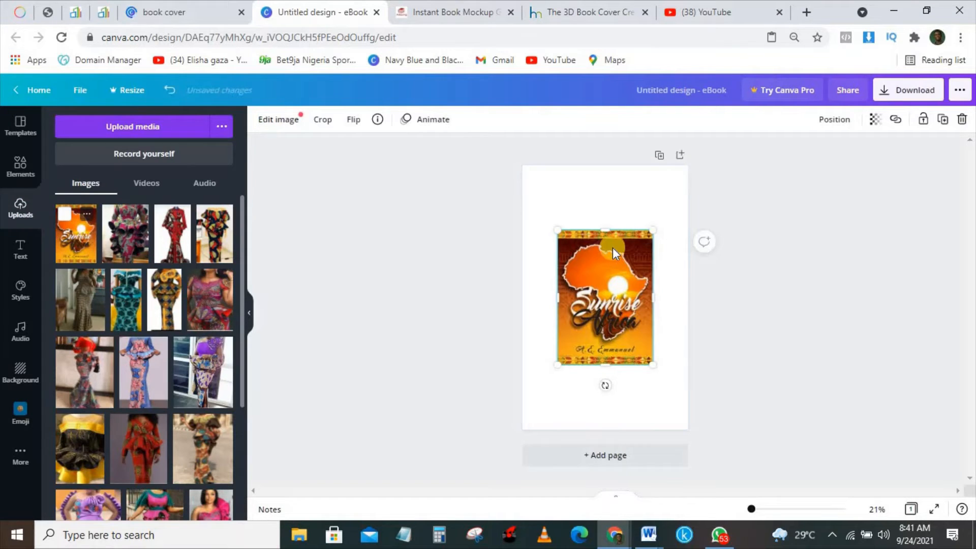
right_click(588, 246)
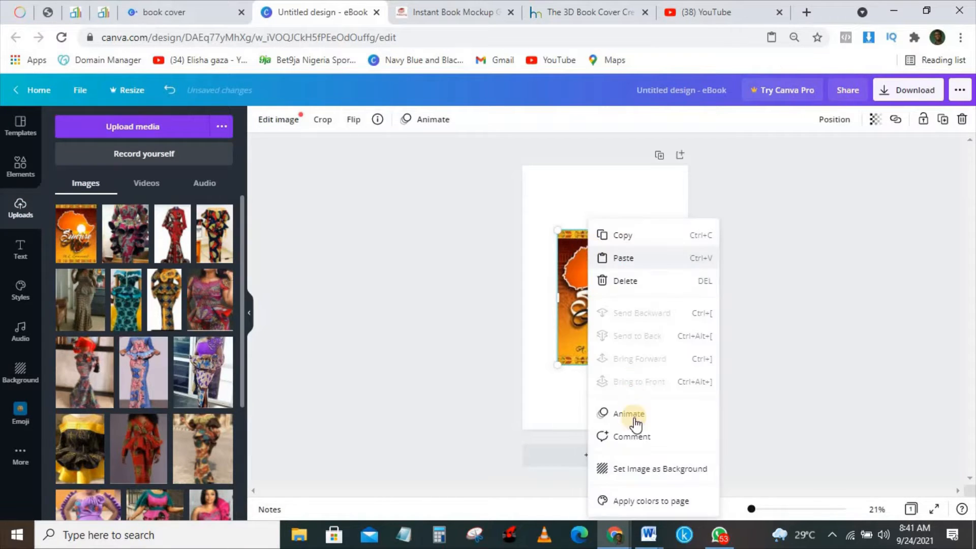
left_click(643, 471)
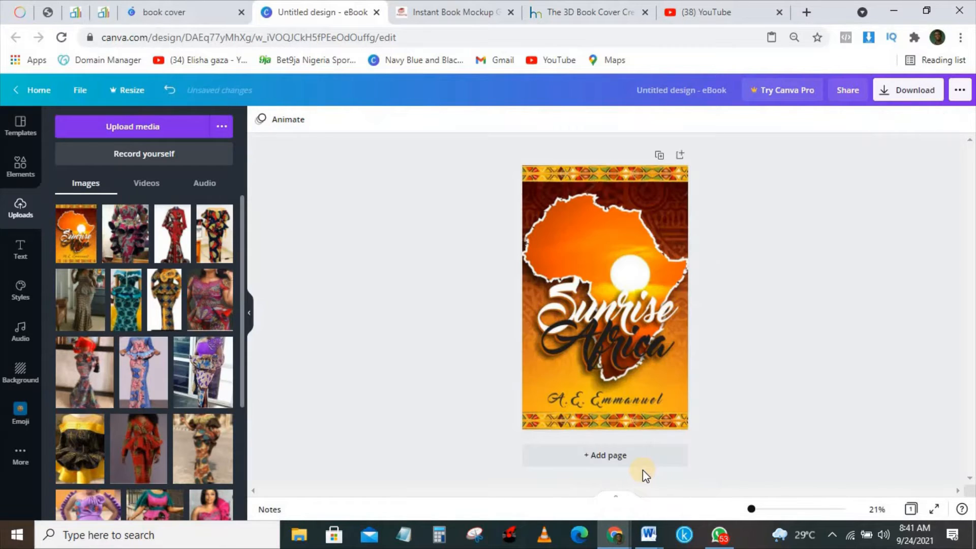
left_click(904, 98)
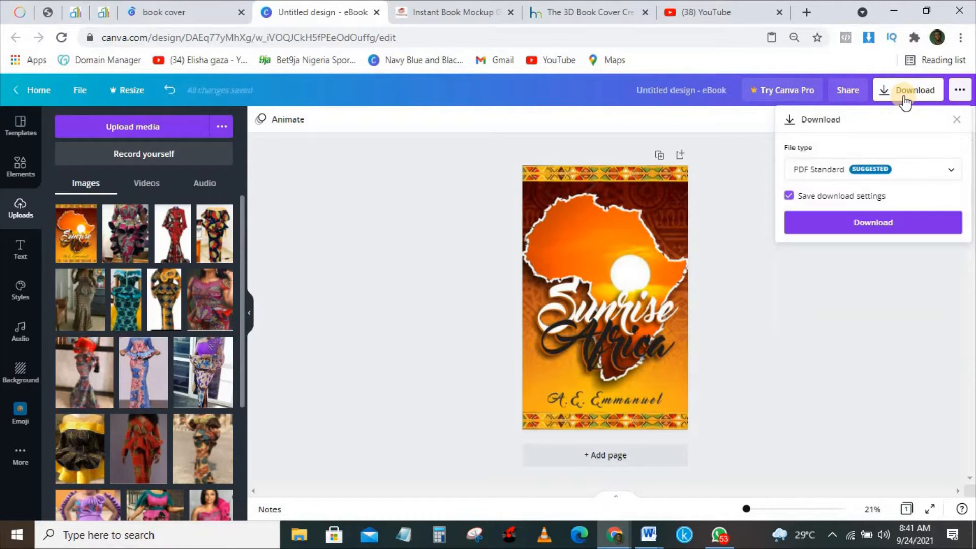
- Download the Sunrise Africa cover design as a PNG file
left_click(861, 169)
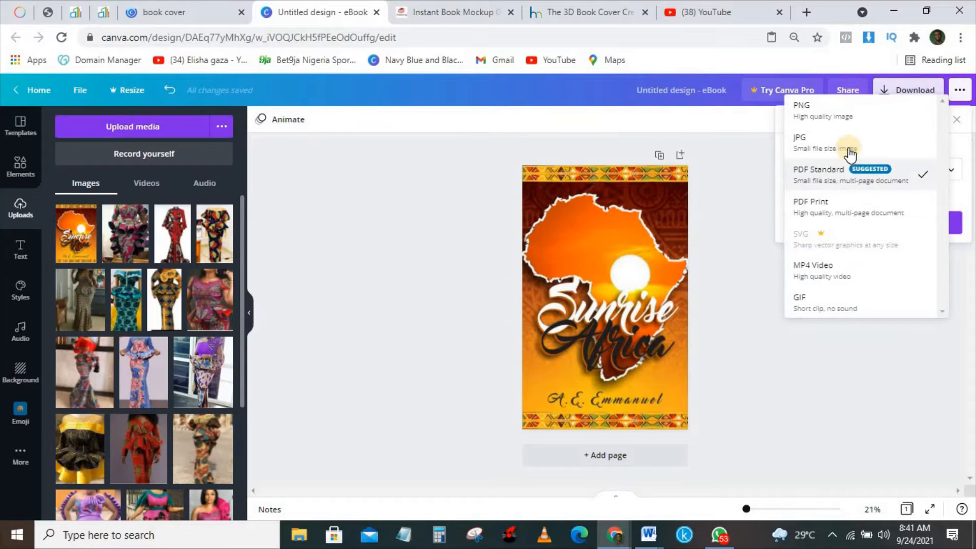
left_click(830, 117)
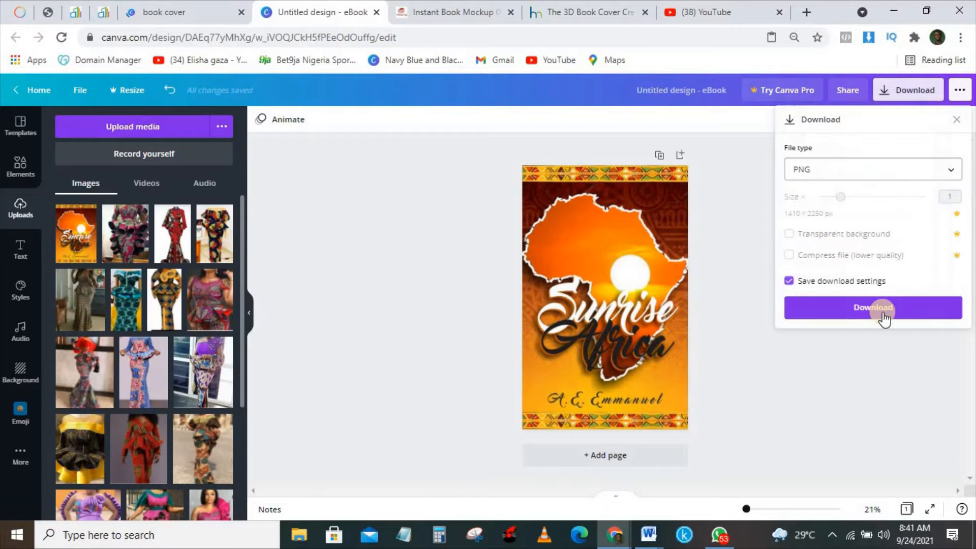
left_click(884, 308)
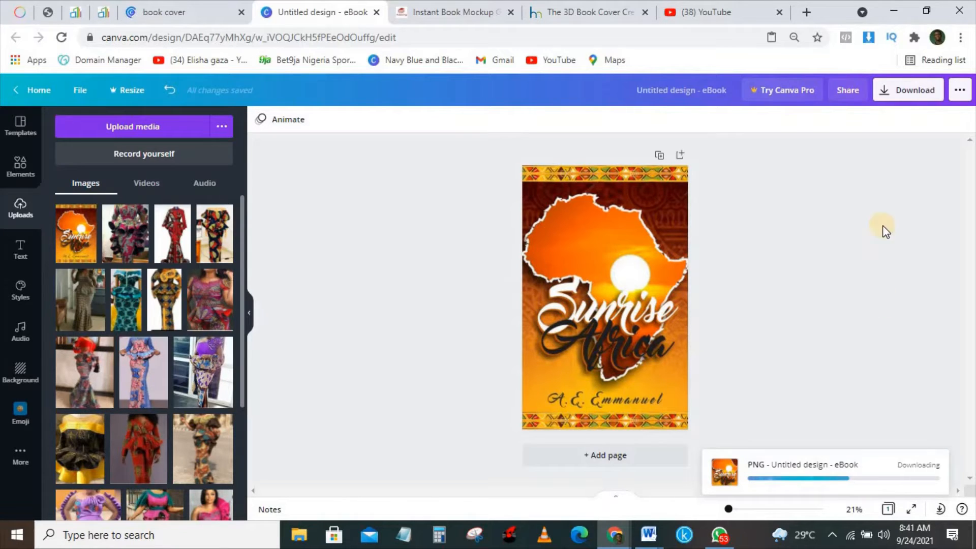
- Download the cover again as a JPG, dismiss the pop-ups, and go to the mockup generator
left_click(904, 97)
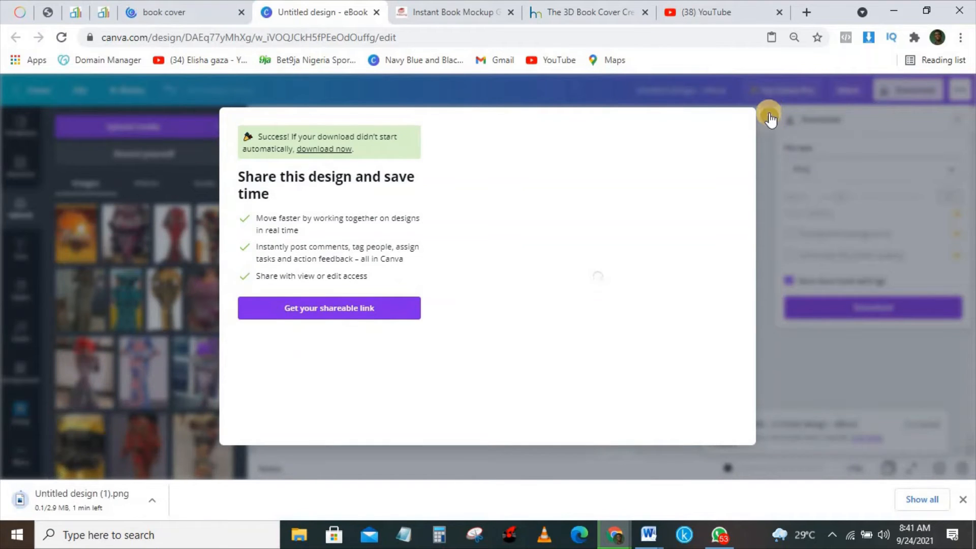
left_click(769, 117)
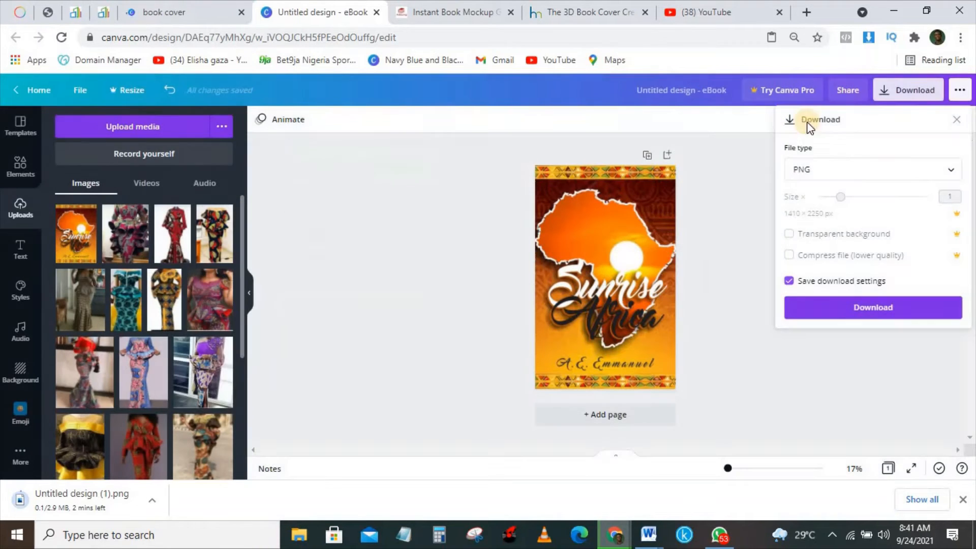
left_click(863, 168)
left_click(834, 206)
left_click(862, 304)
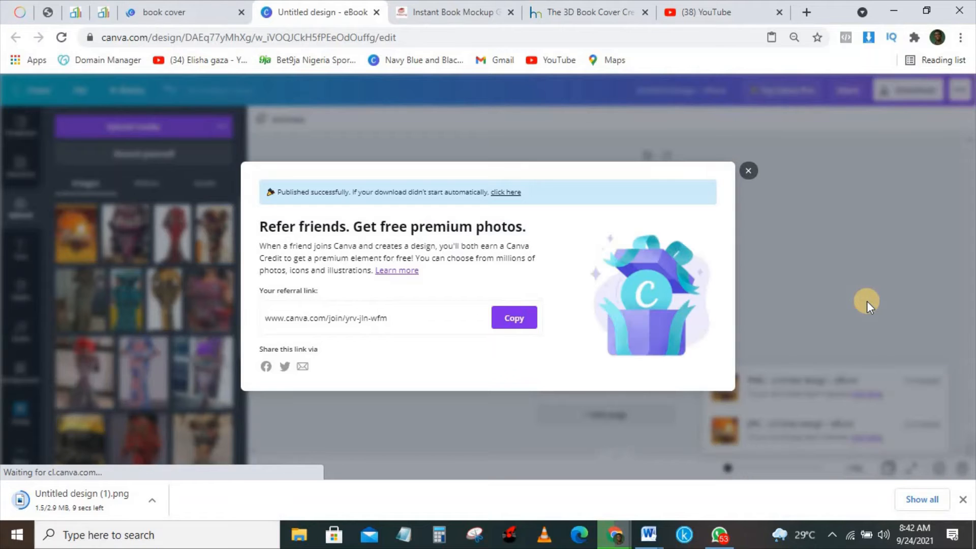
left_click(749, 172)
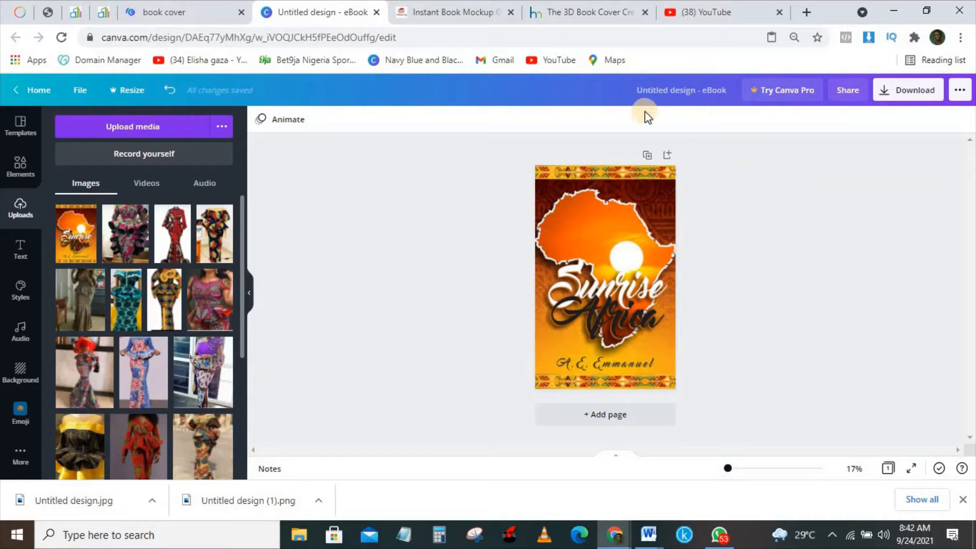
left_click(460, 15)
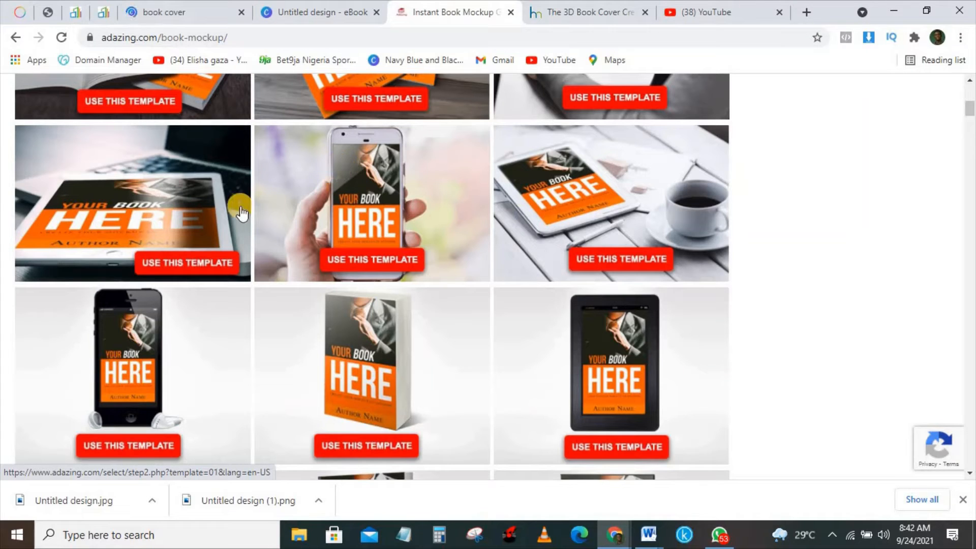
- Choose the standing paperback mockup template and enter the e-mail address
left_click(379, 336)
left_click(366, 447)
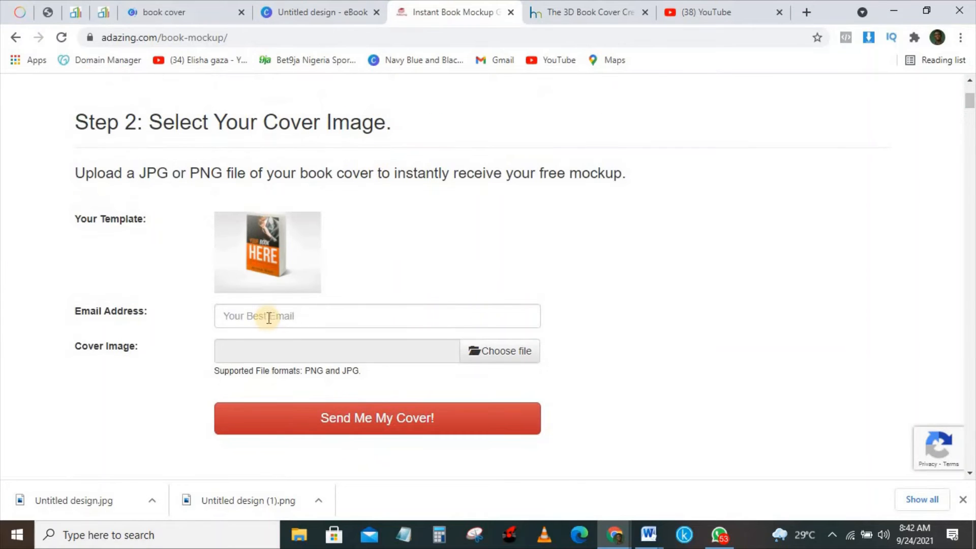
left_click(270, 316)
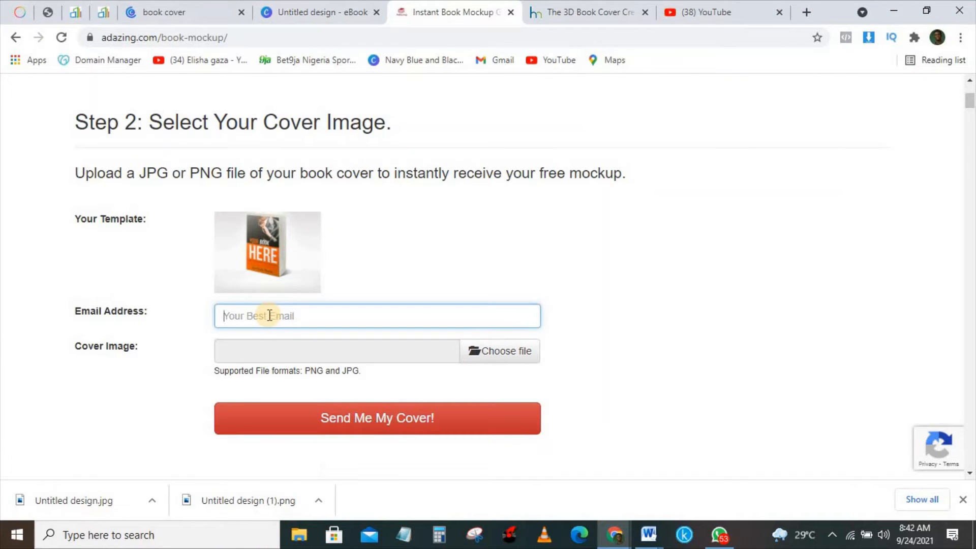
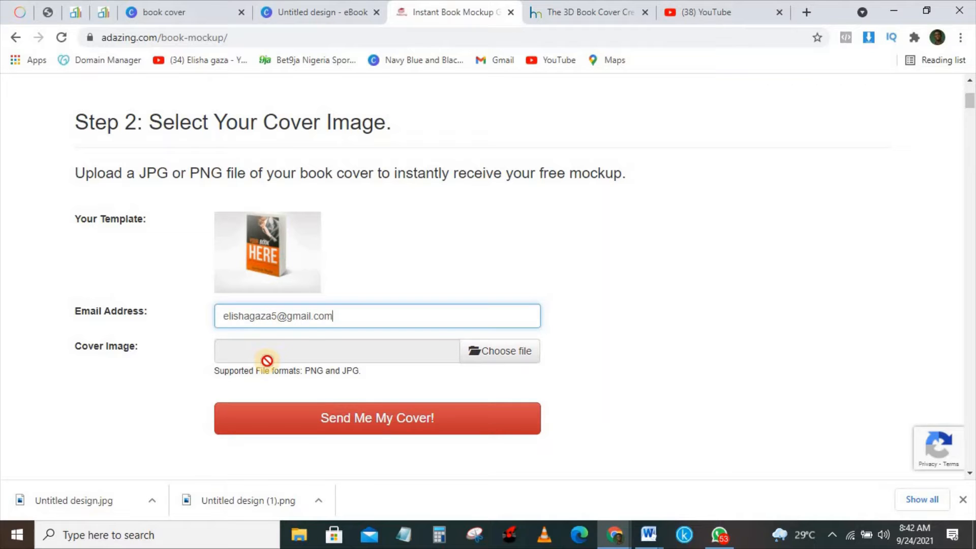
- Attach Untitled design.jpg from Downloads as the cover and submit it for the free mockup
left_click(505, 349)
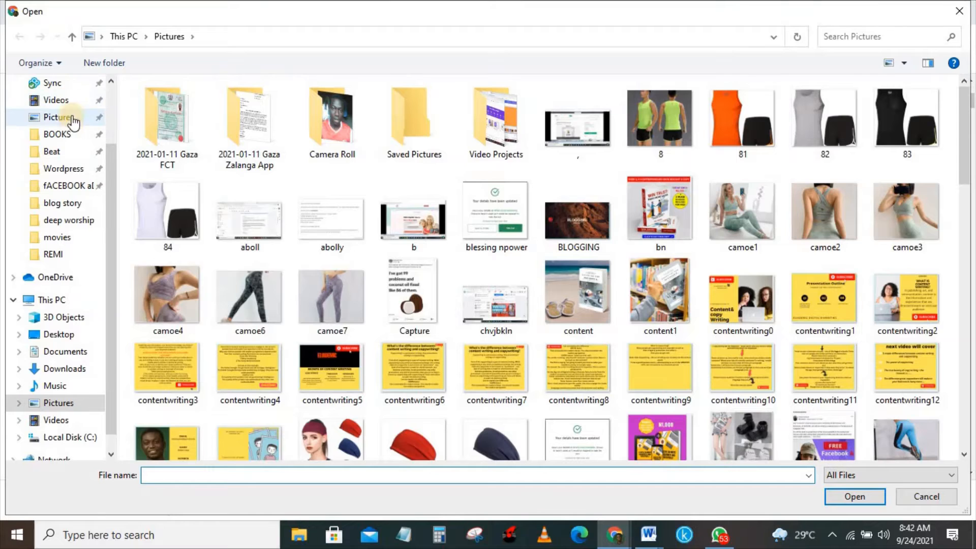
scroll(73, 120, "up", 2)
left_click(74, 129)
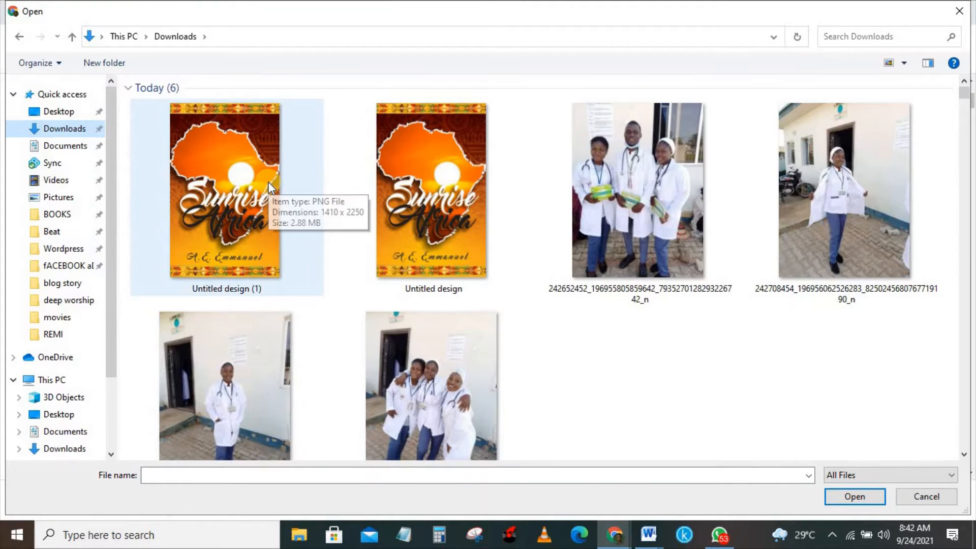
left_click(409, 185)
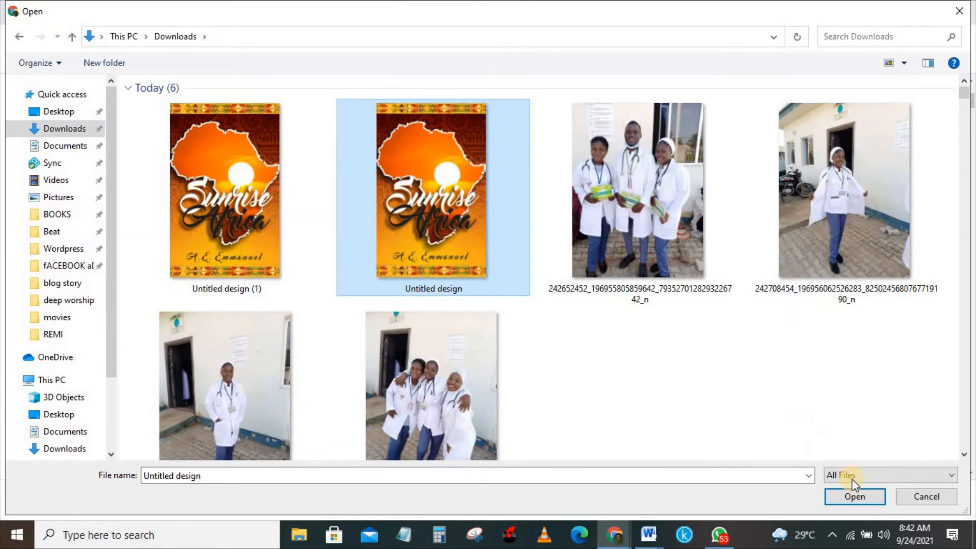
left_click(855, 495)
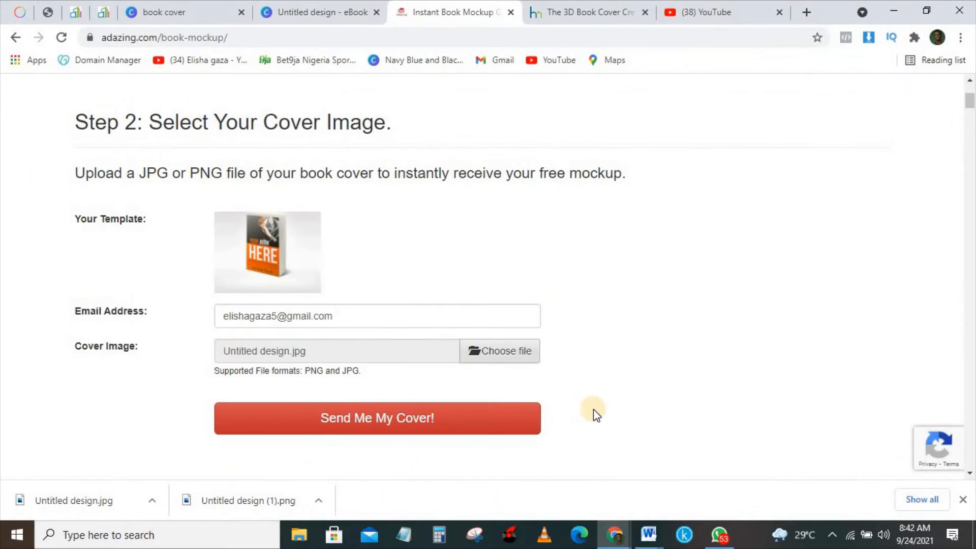
left_click(390, 417)
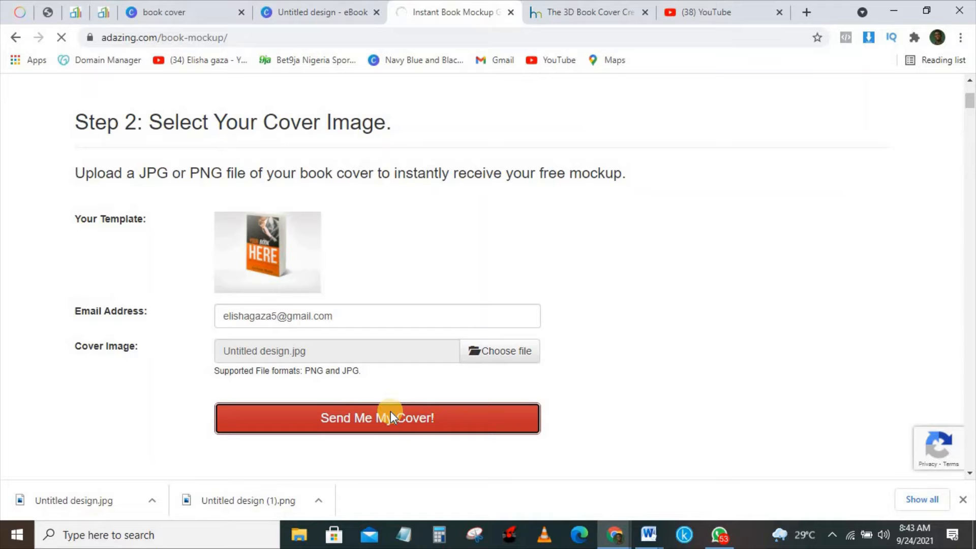
- In the 3D Book Cover Creator, pick a paperback book mockup template and continue
left_click(706, 10)
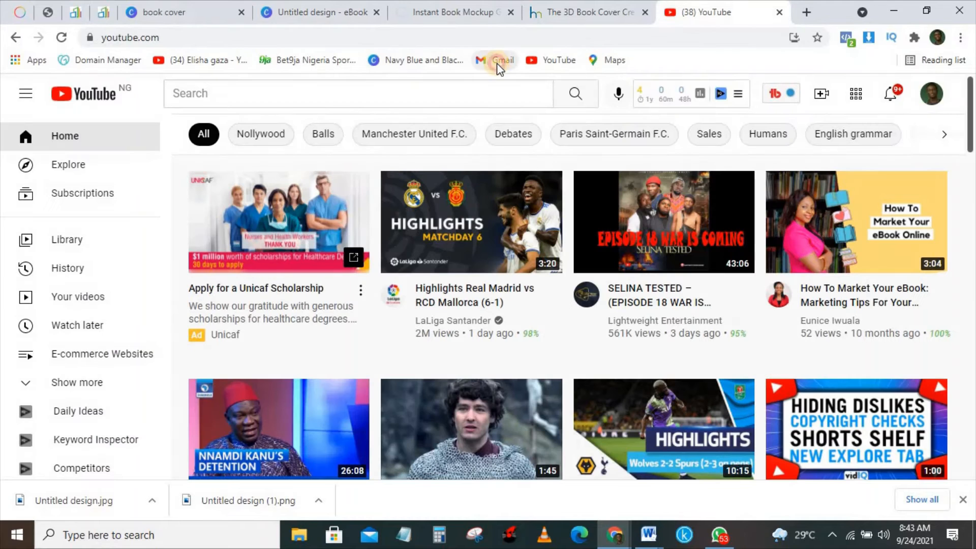
left_click(497, 64)
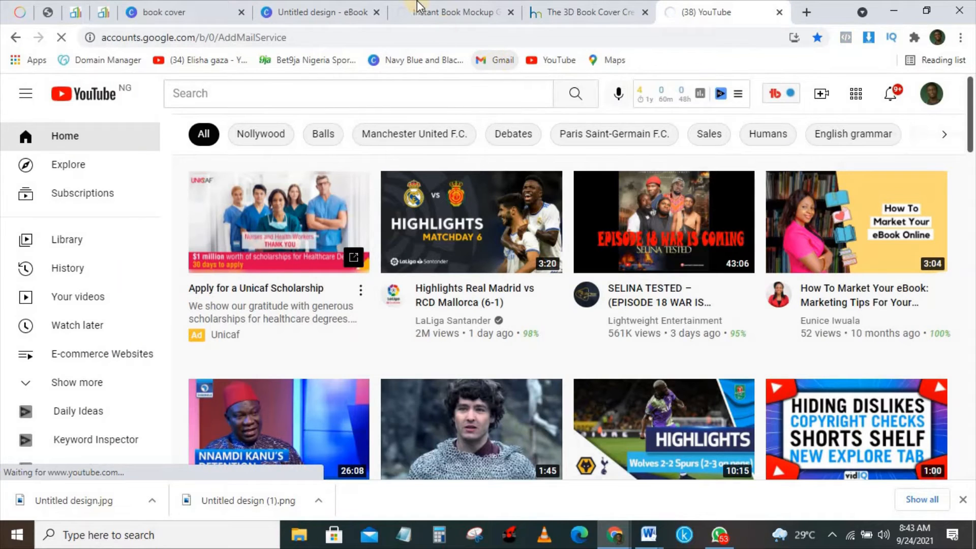
left_click(560, 11)
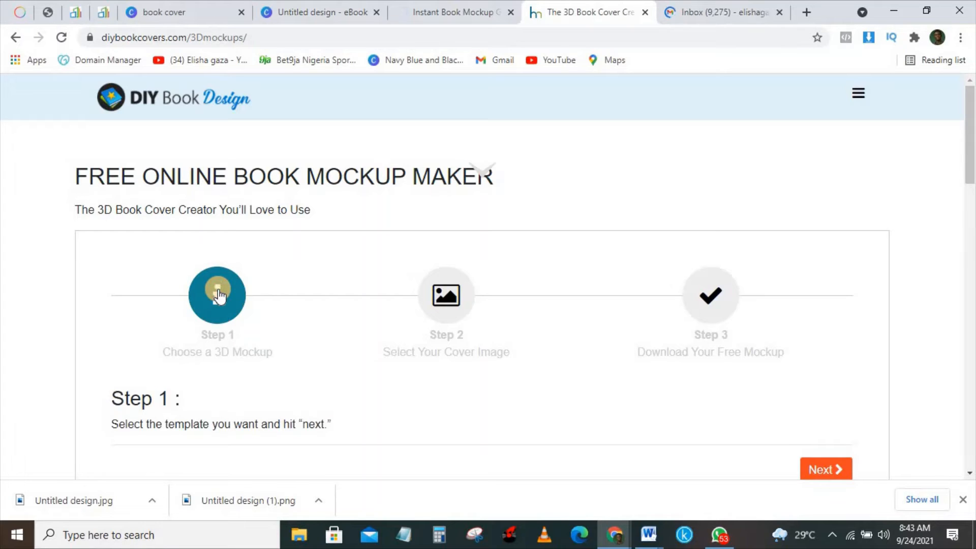
left_click_drag(971, 134, 971, 343)
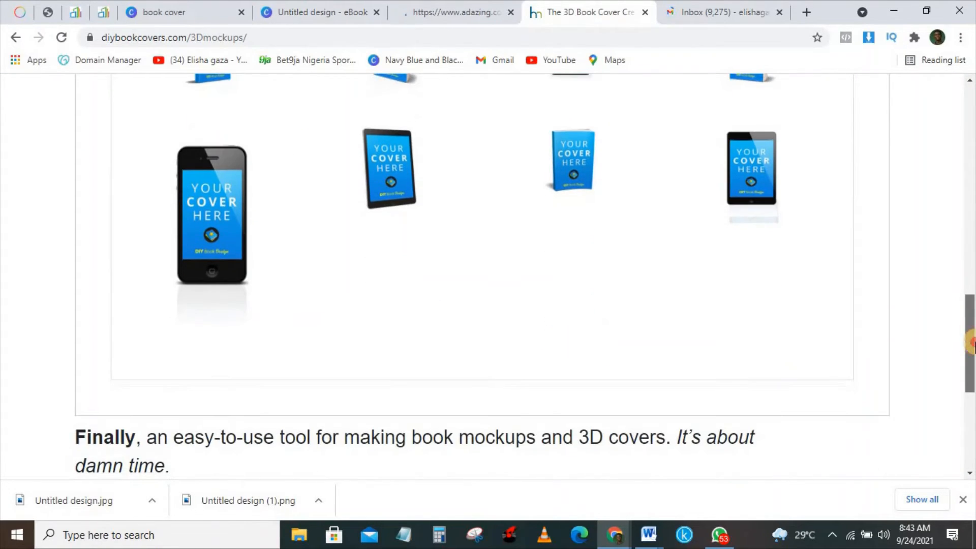
left_click(581, 145)
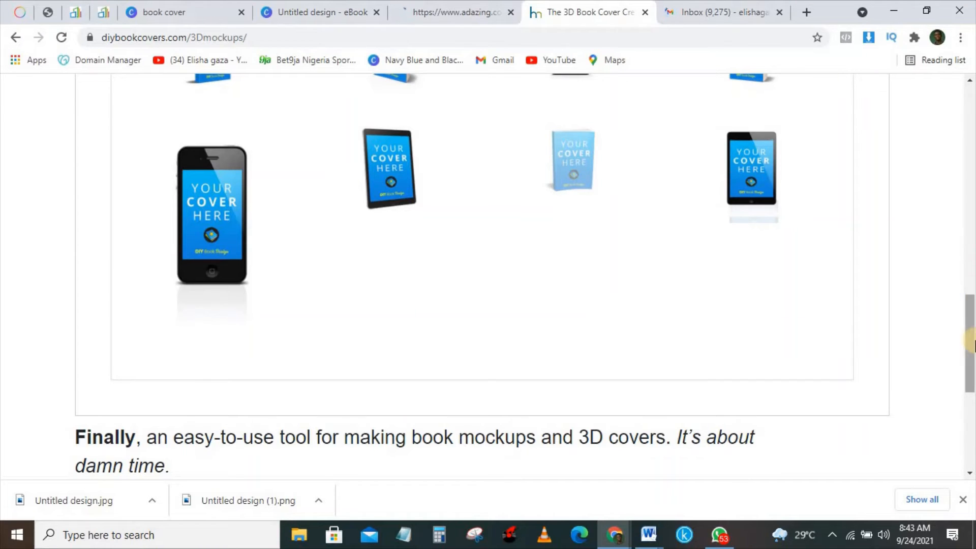
left_click_drag(971, 335, 971, 294)
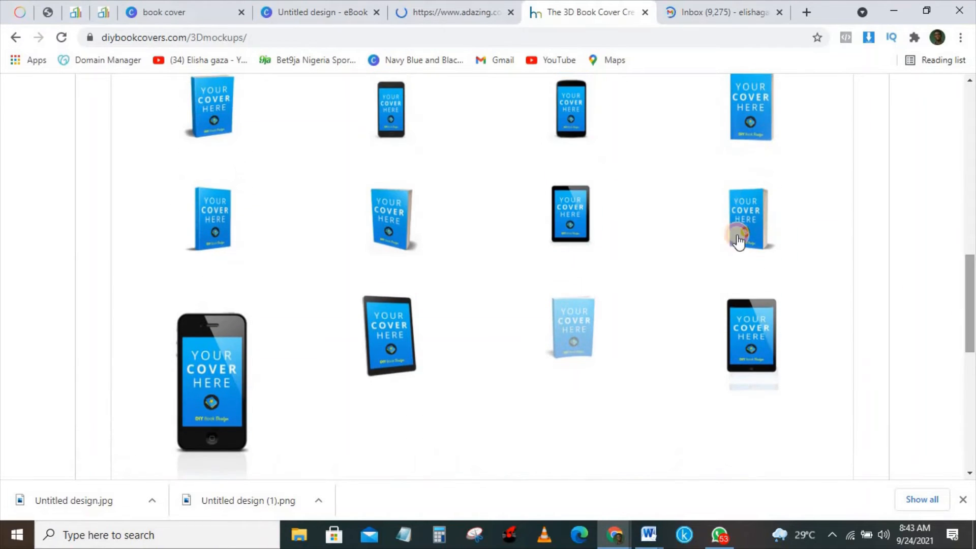
left_click(753, 227)
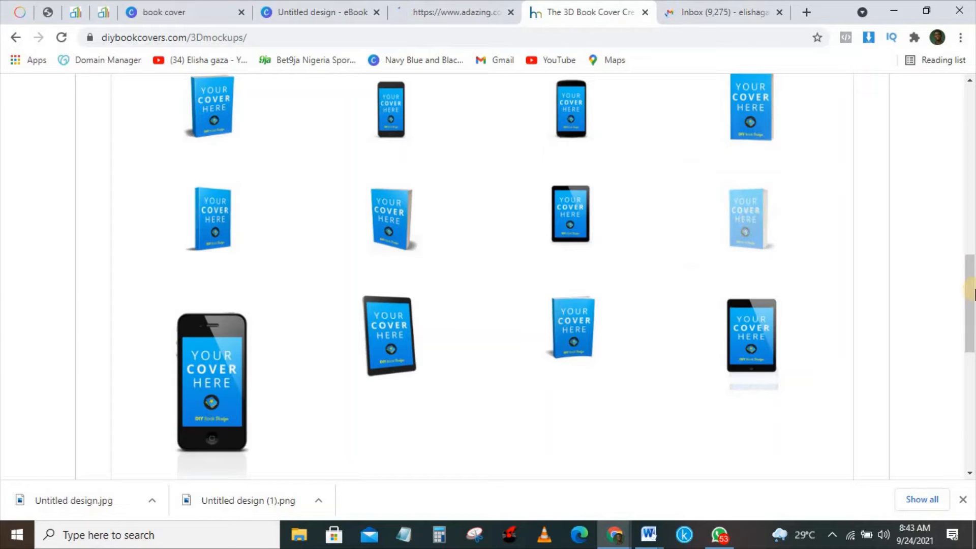
left_click_drag(970, 272, 969, 195)
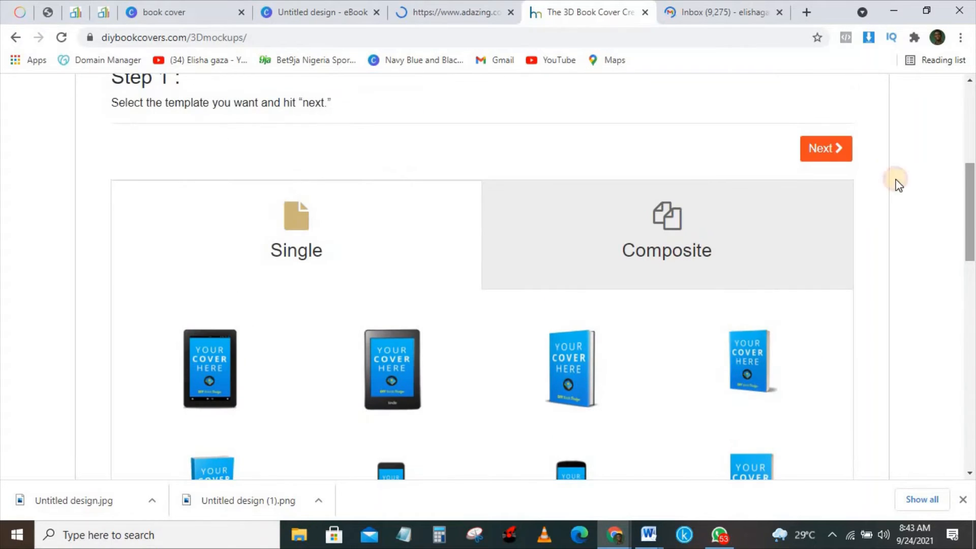
left_click(828, 148)
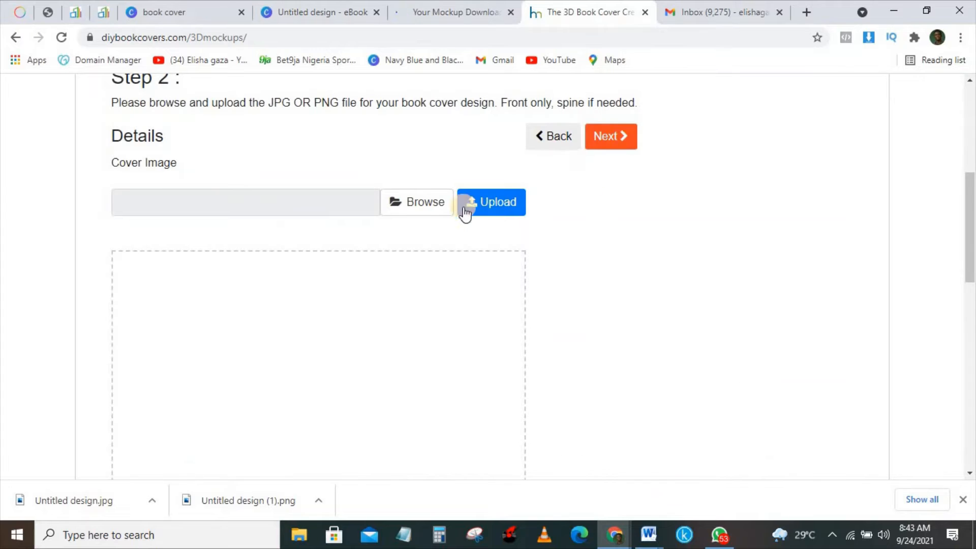
- Browse to Untitled design.jpg and upload it as the cover image
left_click(418, 206)
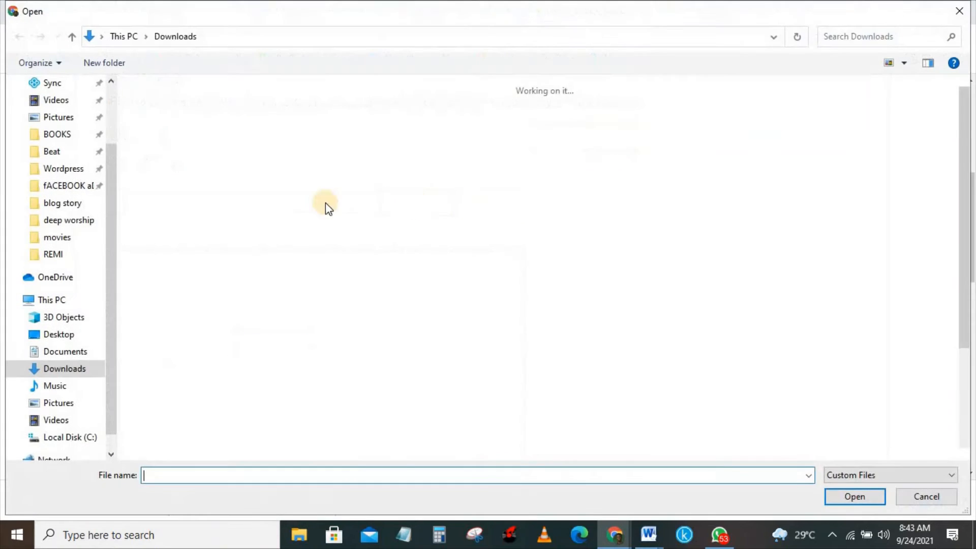
left_click(417, 218)
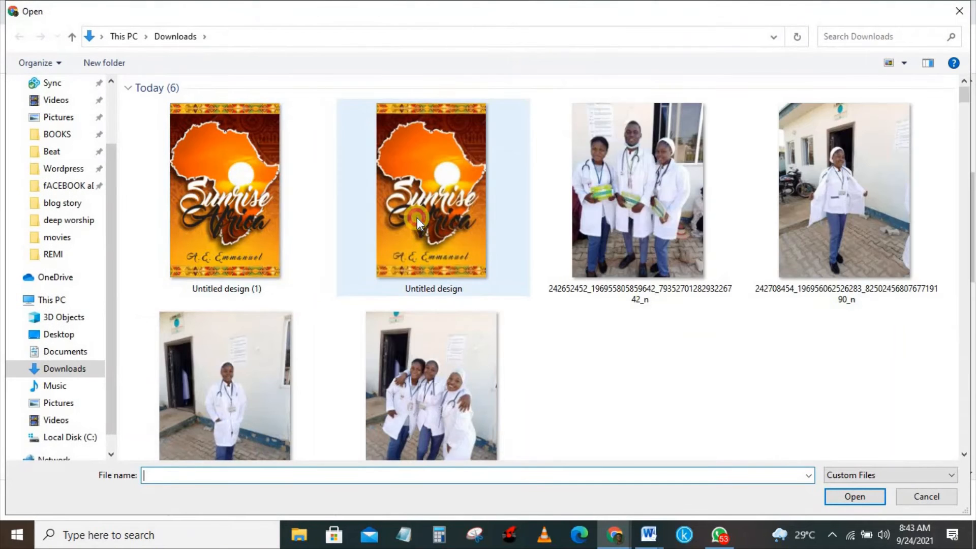
left_click(859, 496)
left_click(499, 203)
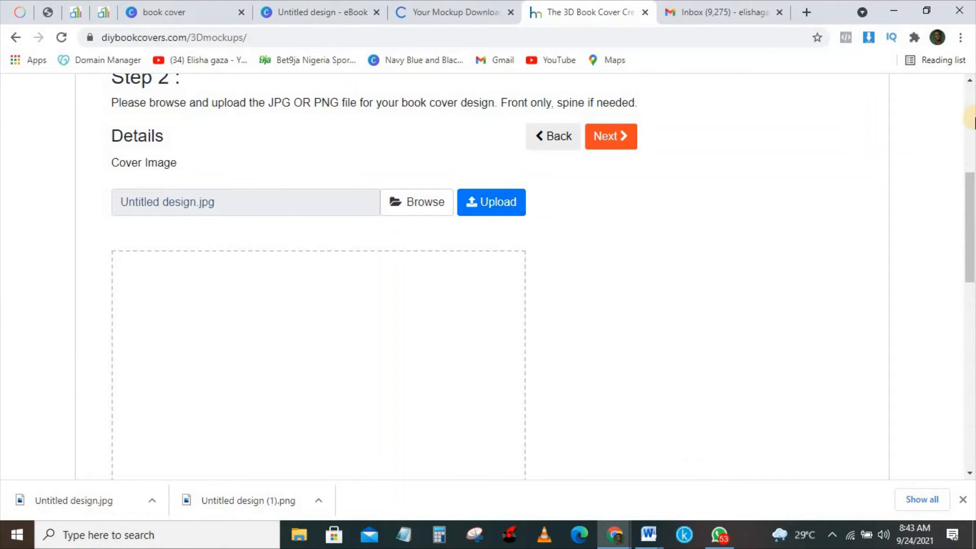
left_click_drag(971, 211, 972, 279)
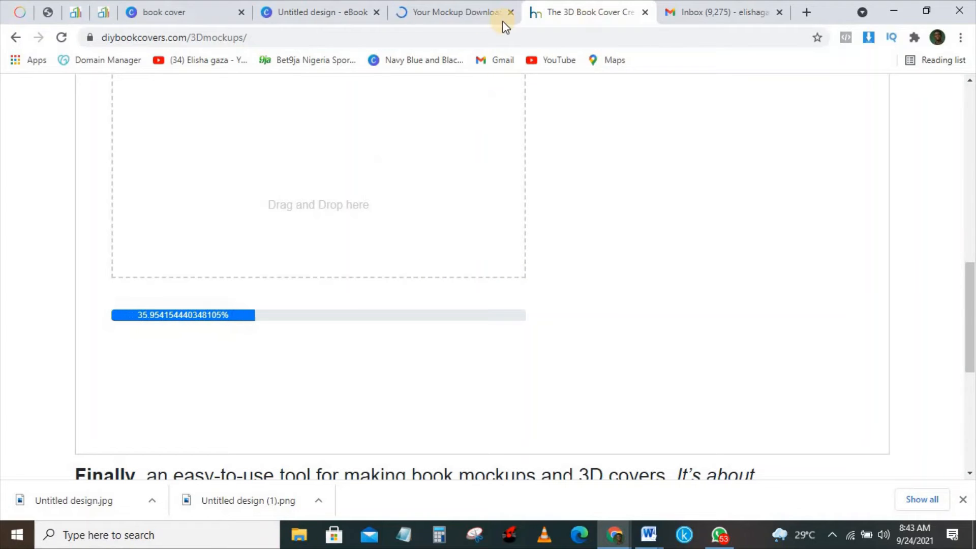
- Download the free Sunrise Africa mockup from Adazing, then return to the 3D creator tab
left_click(442, 16)
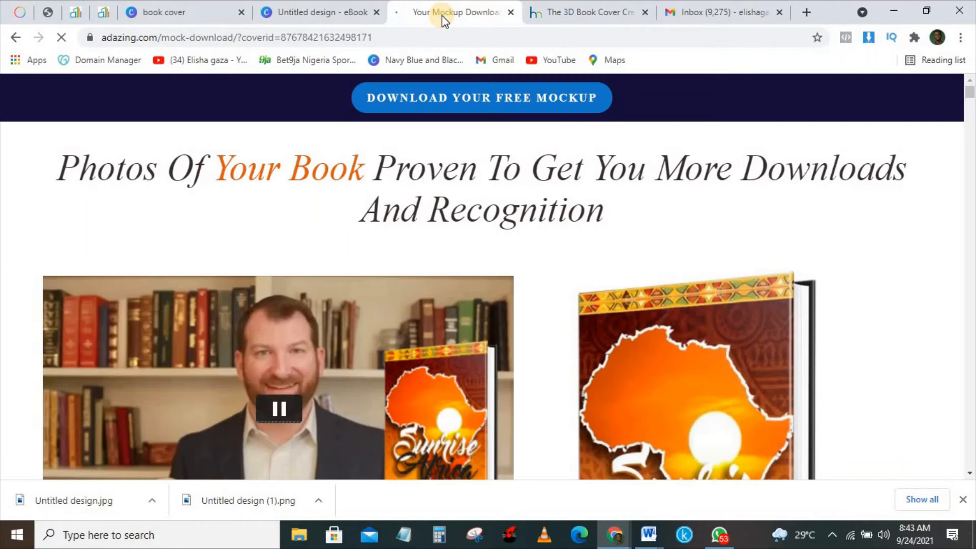
left_click(519, 102)
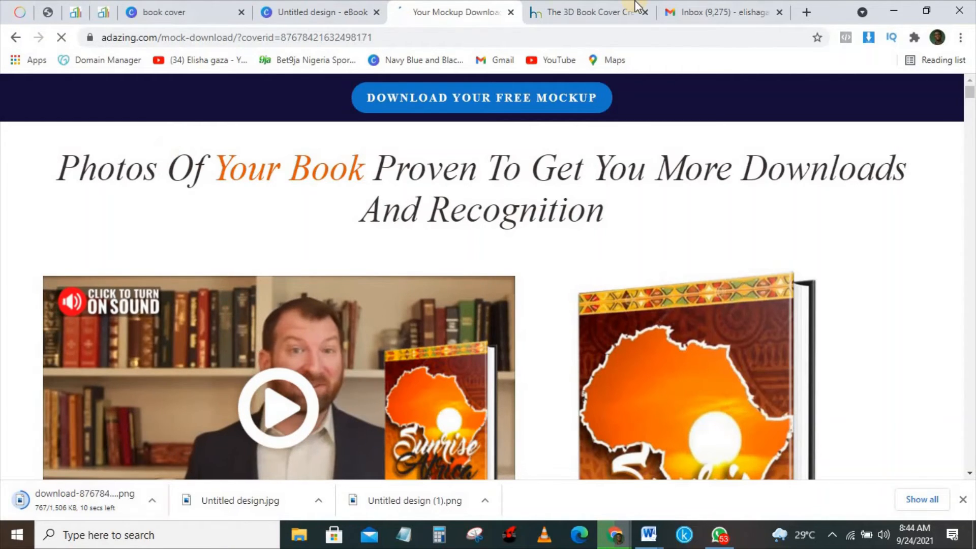
left_click(605, 10)
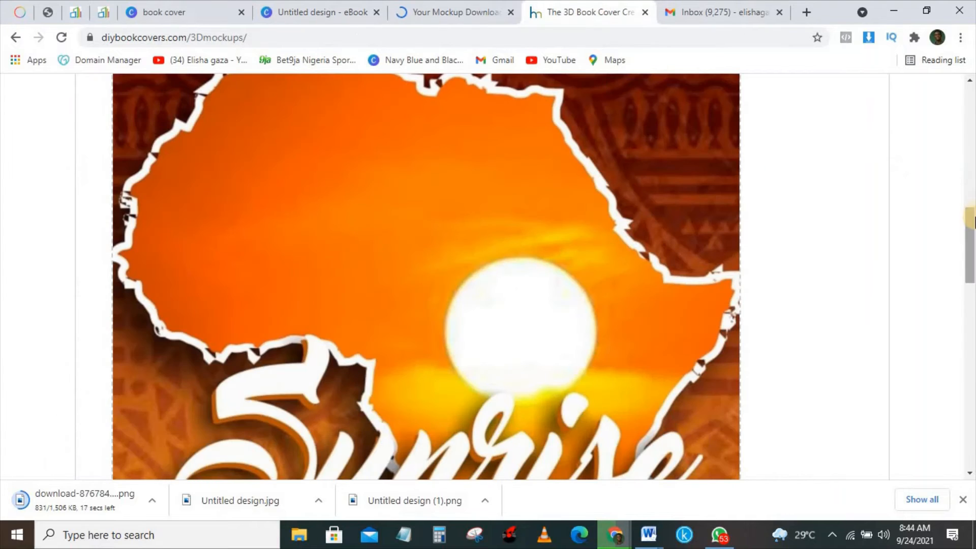
- Advance to Step 3, save the 3D mockup as a transparent PNG, and open 1632498261.png
left_click_drag(973, 219, 973, 428)
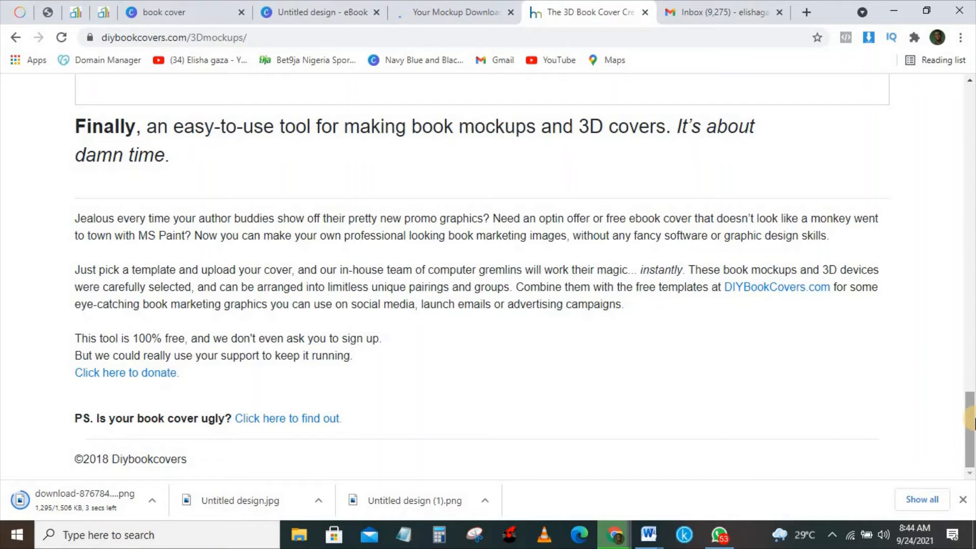
left_click_drag(971, 411, 964, 127)
left_click(825, 341)
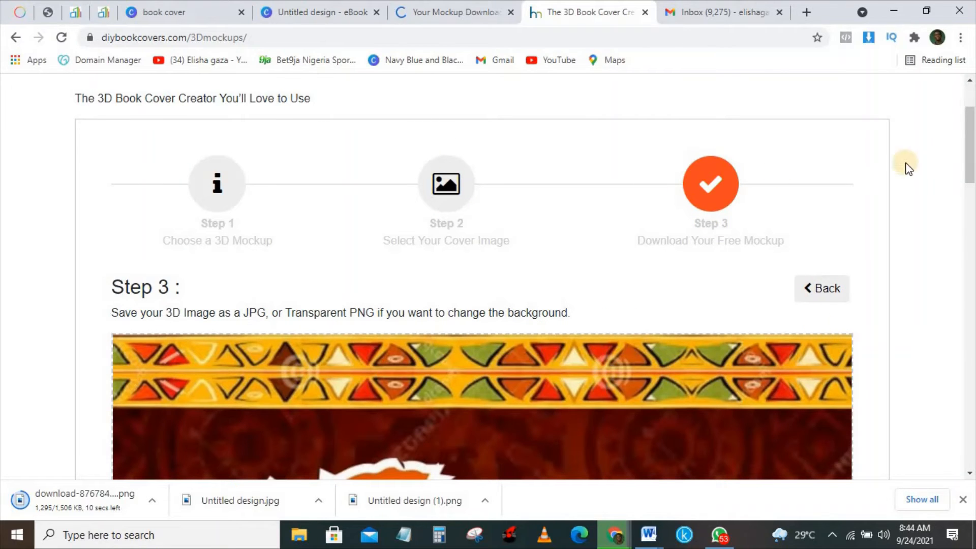
left_click_drag(970, 148, 972, 408)
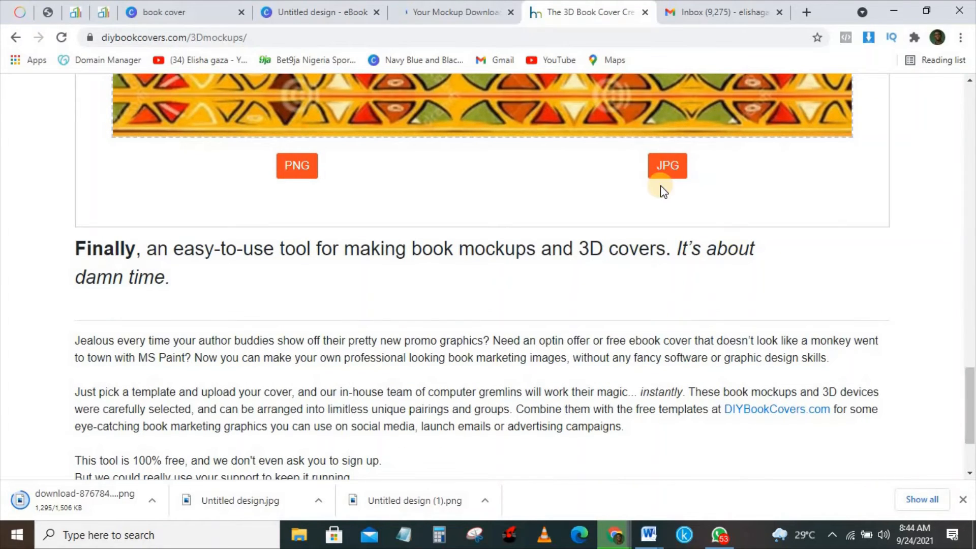
left_click(300, 171)
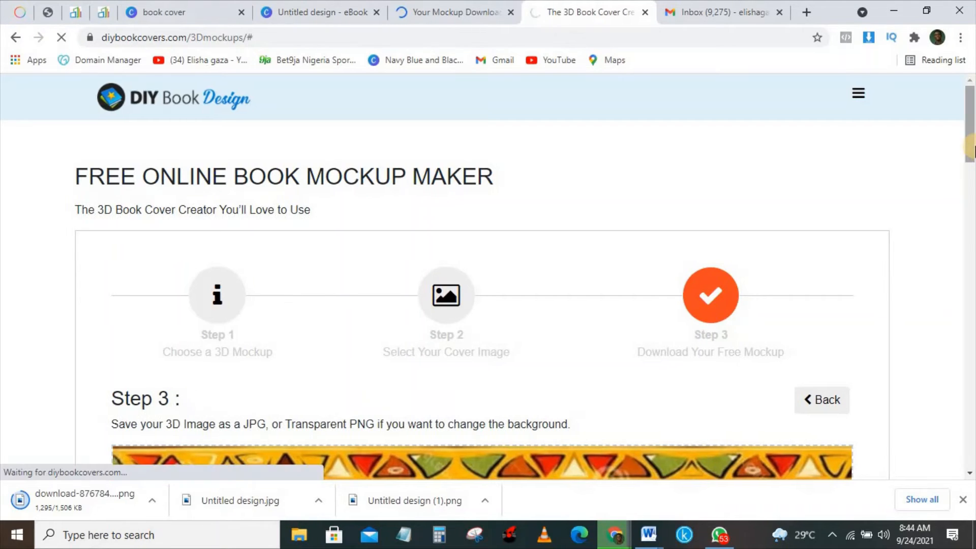
left_click_drag(970, 114, 960, 426)
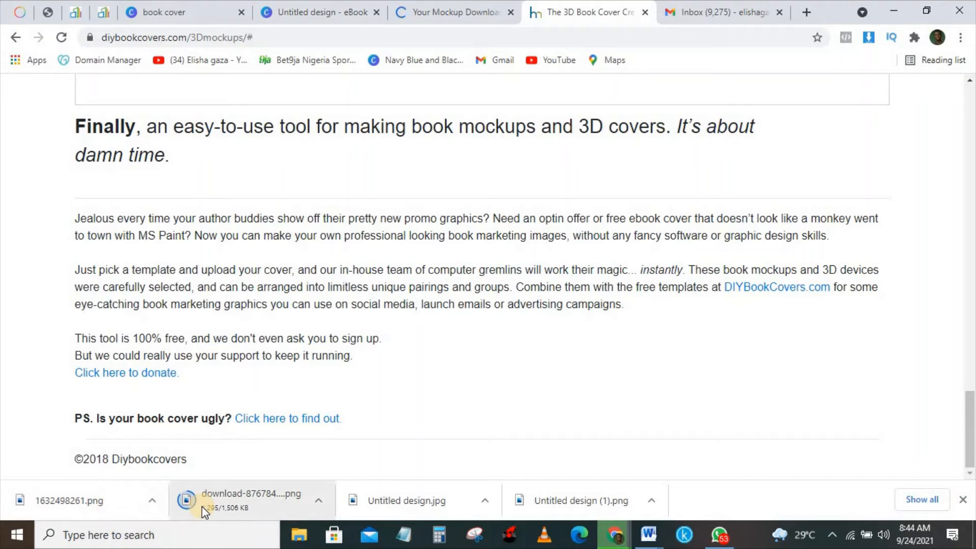
left_click(120, 498)
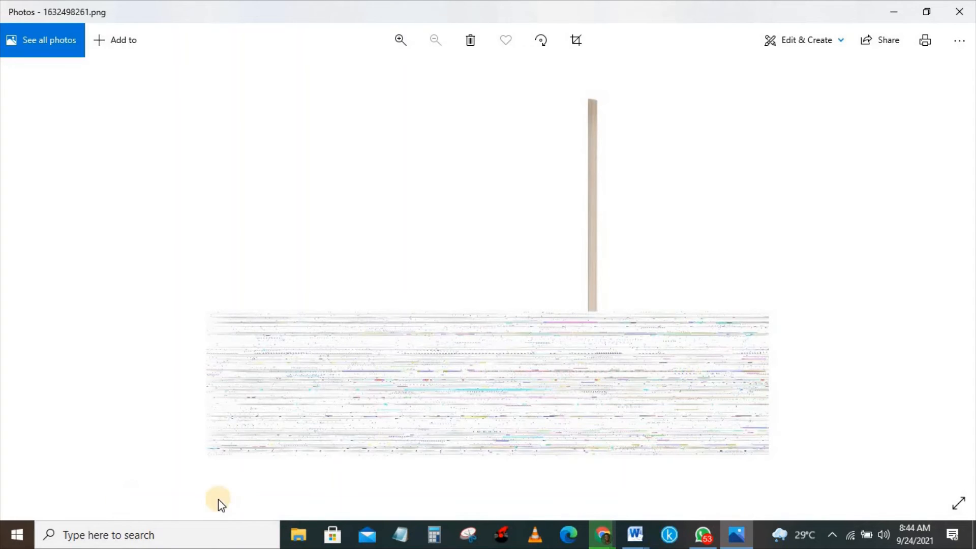
- Close the image preview and download the 3D mockup as a JPG from Step 3
key("alt+F4")
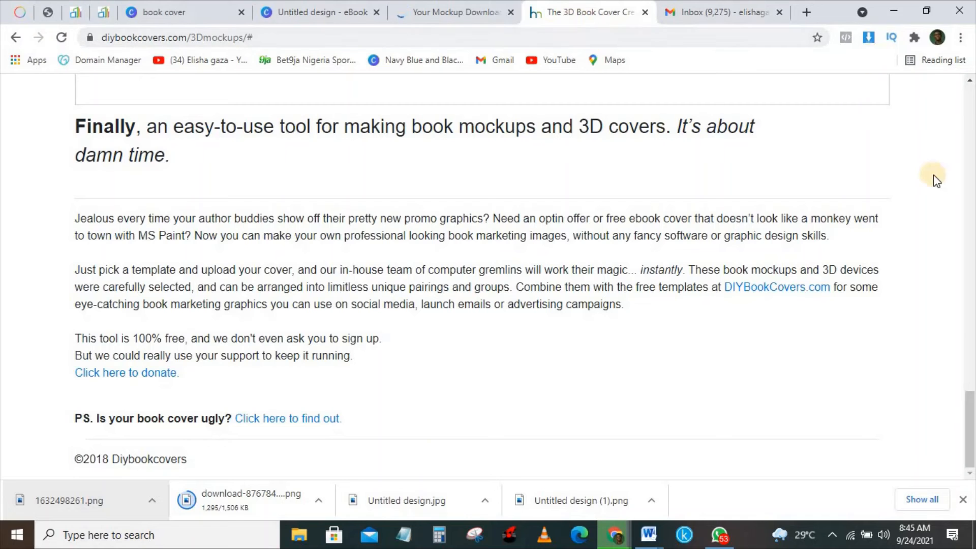
left_click_drag(969, 435, 969, 366)
scroll(763, 444, "down", 8)
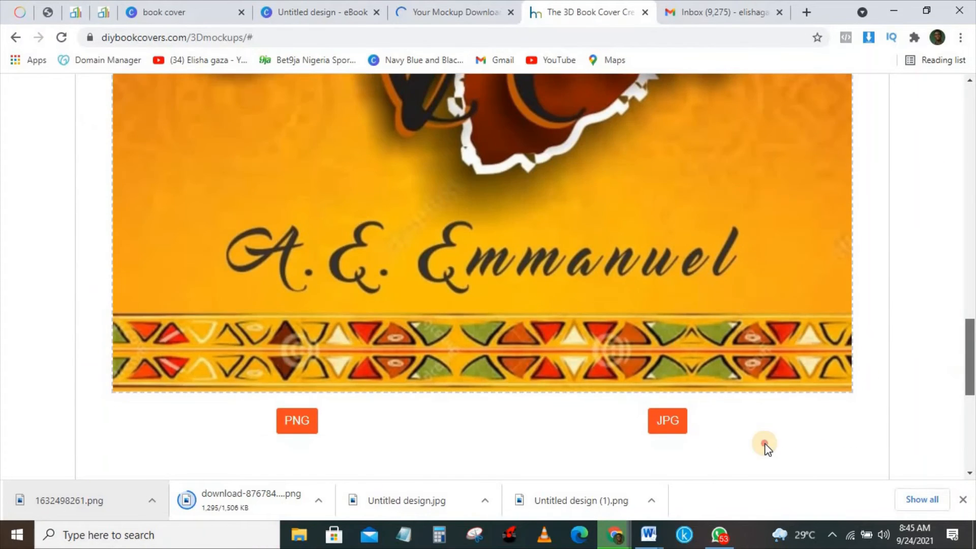
scroll(871, 342, "up", 8)
scroll(885, 347, "down", 8)
scroll(889, 335, "up", 10)
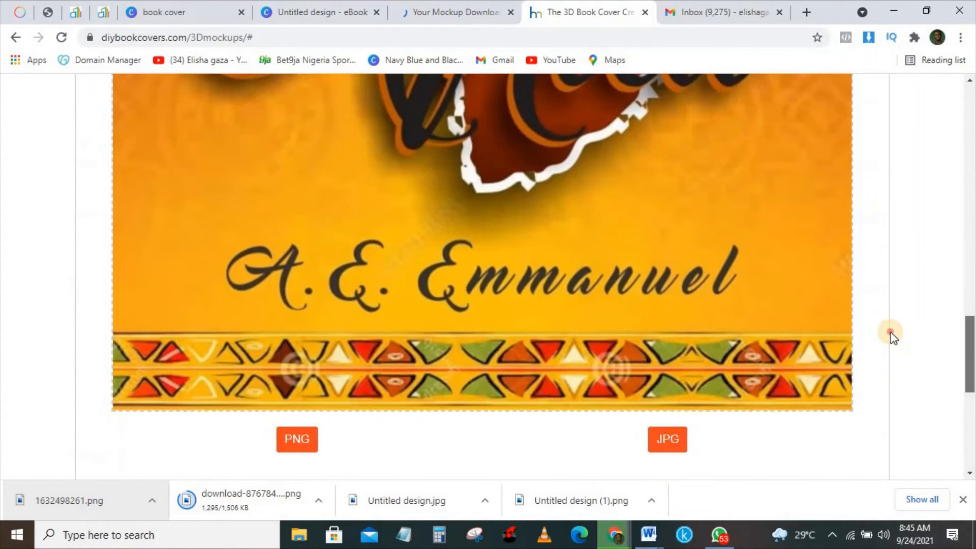
scroll(895, 363, "down", 3)
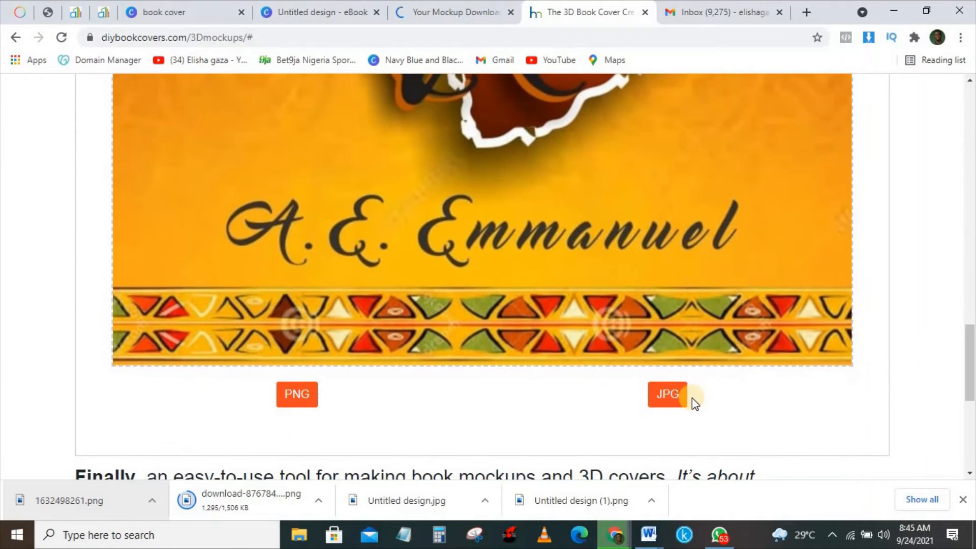
left_click(678, 401)
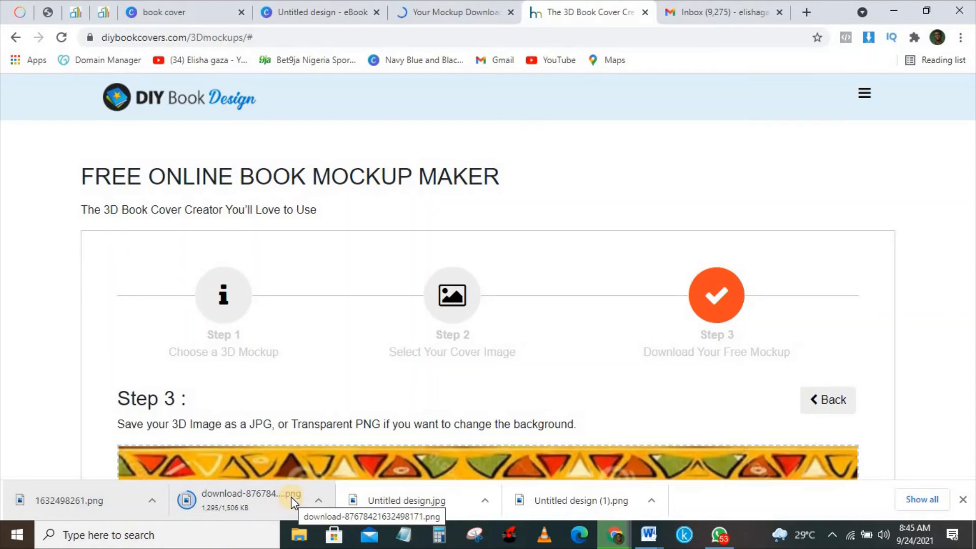
- Open the Journaling book cover template as a new Canva design and close the search page
left_click(208, 11)
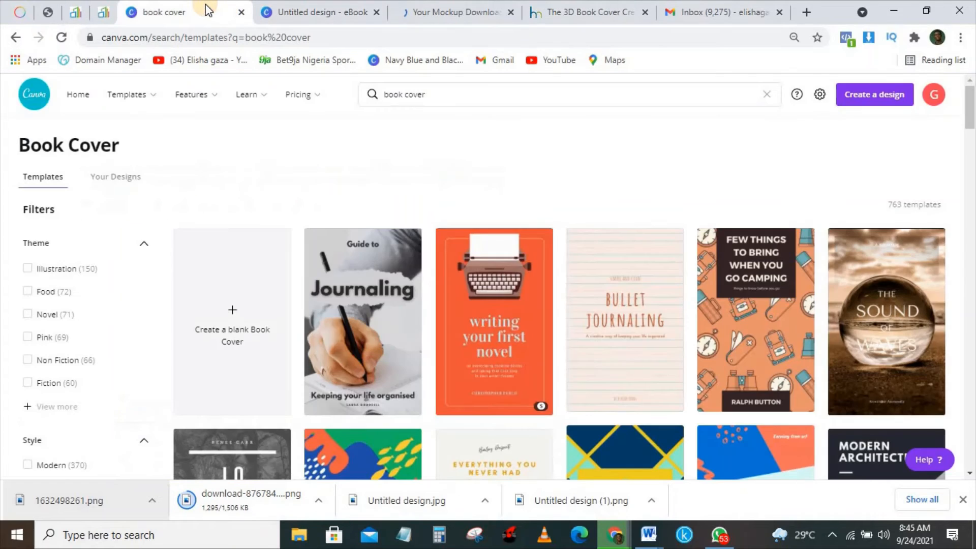
left_click(362, 307)
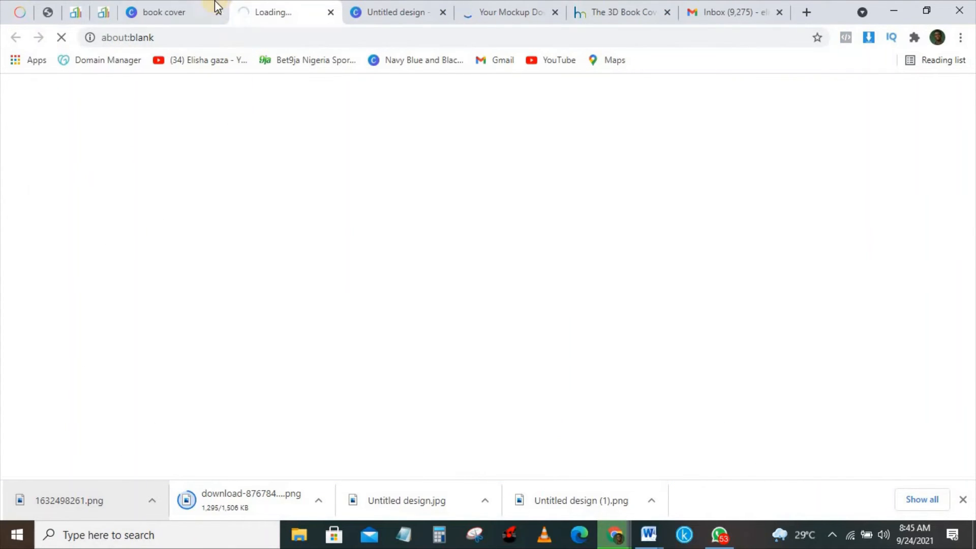
left_click(218, 12)
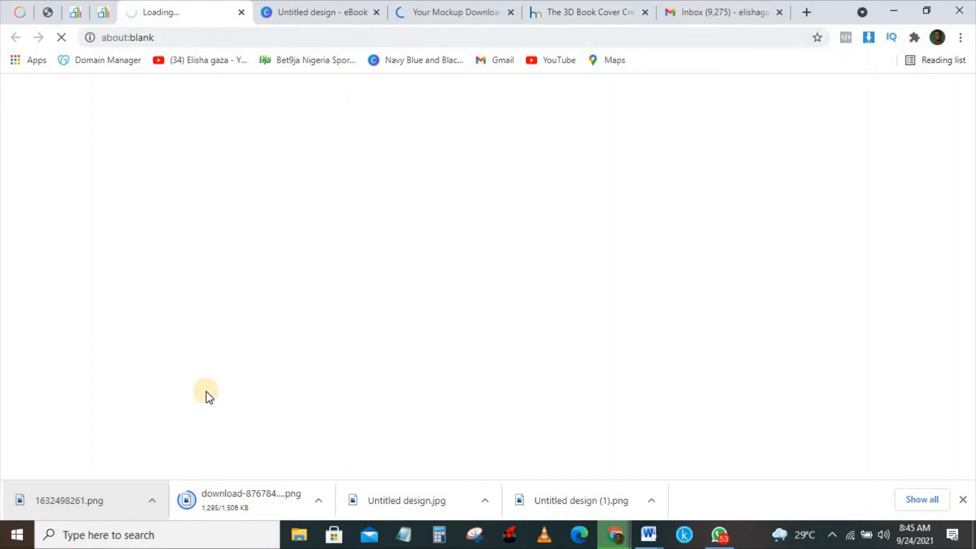
- Check the earlier downloaded image in the viewer, then return to the 3D mockup maker
left_click(148, 503)
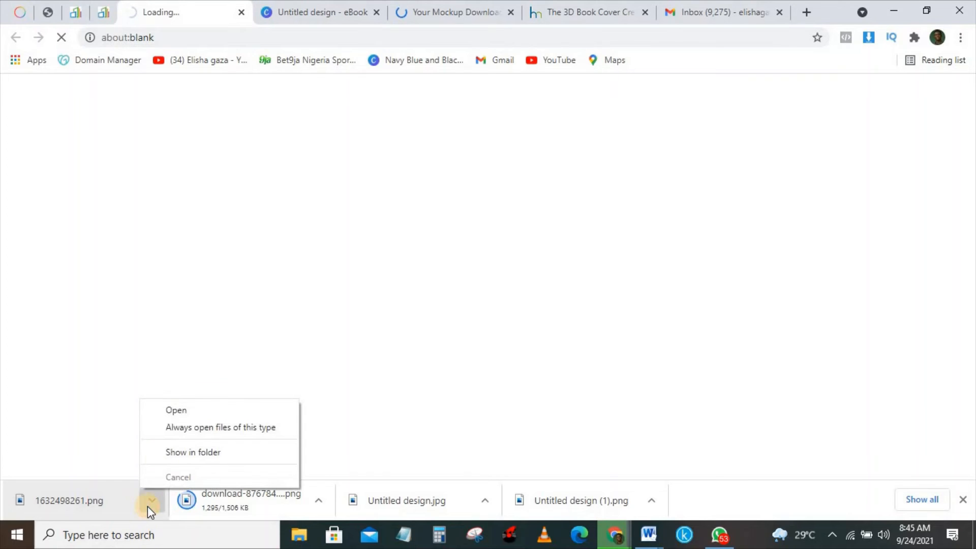
left_click(203, 414)
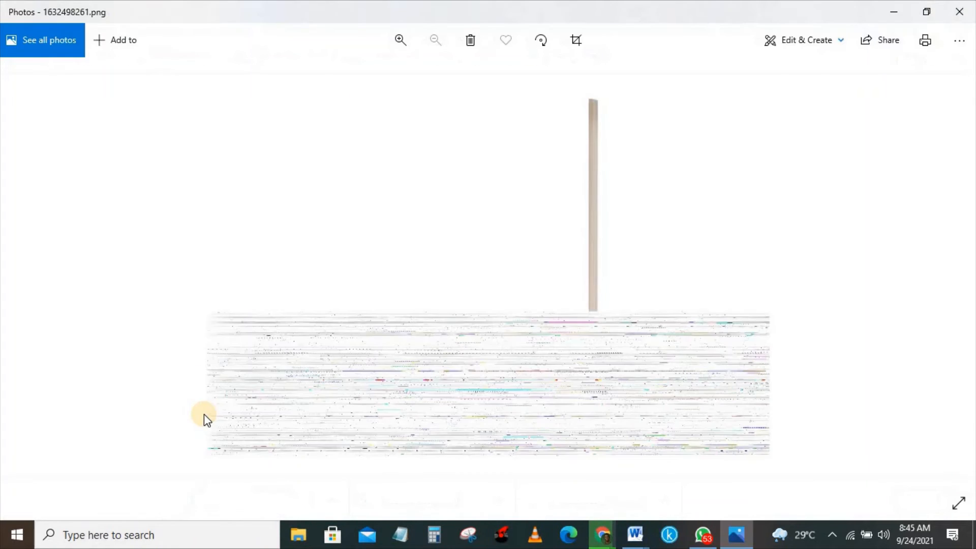
left_click(952, 8)
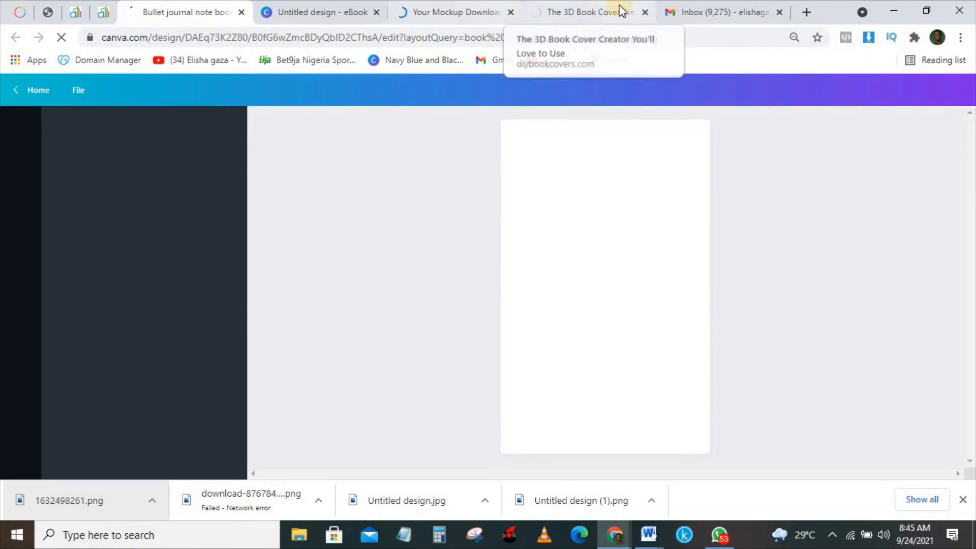
left_click(593, 6)
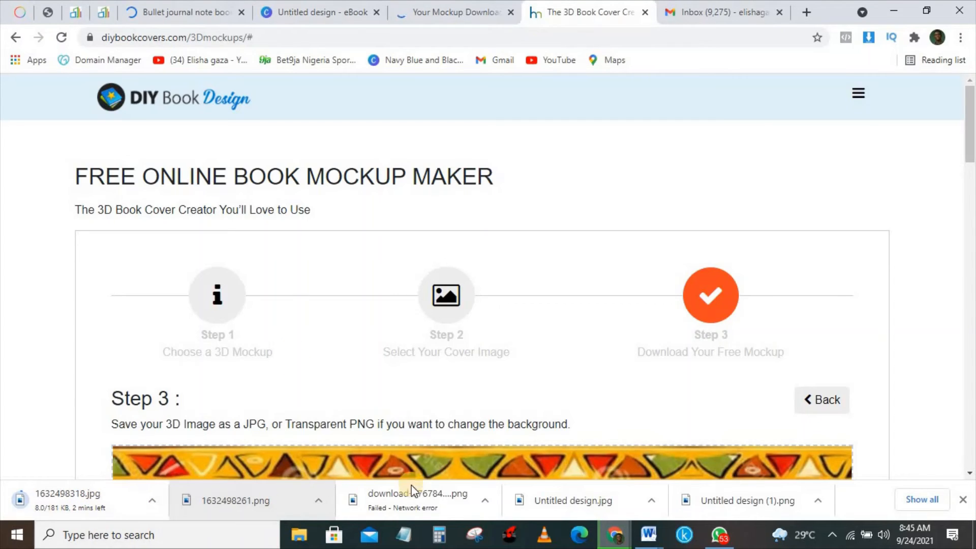
- Resume the failed mockup download, then view the finished Sunrise Africa 3D book PNG
left_click(487, 500)
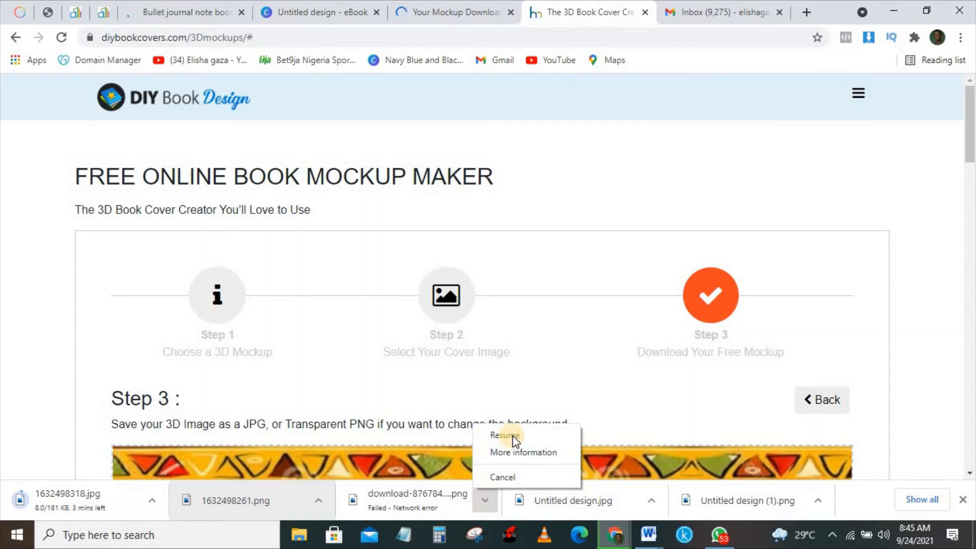
left_click(514, 433)
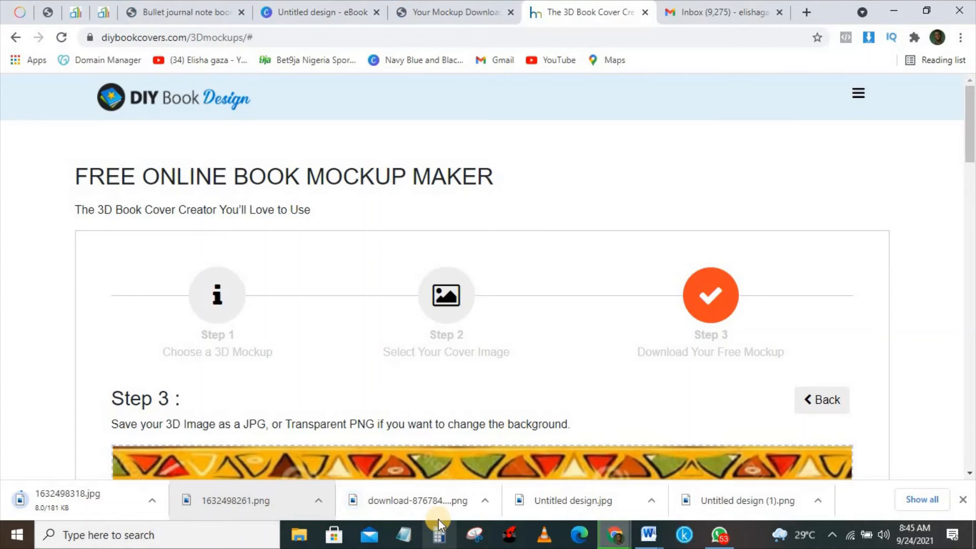
left_click(438, 502)
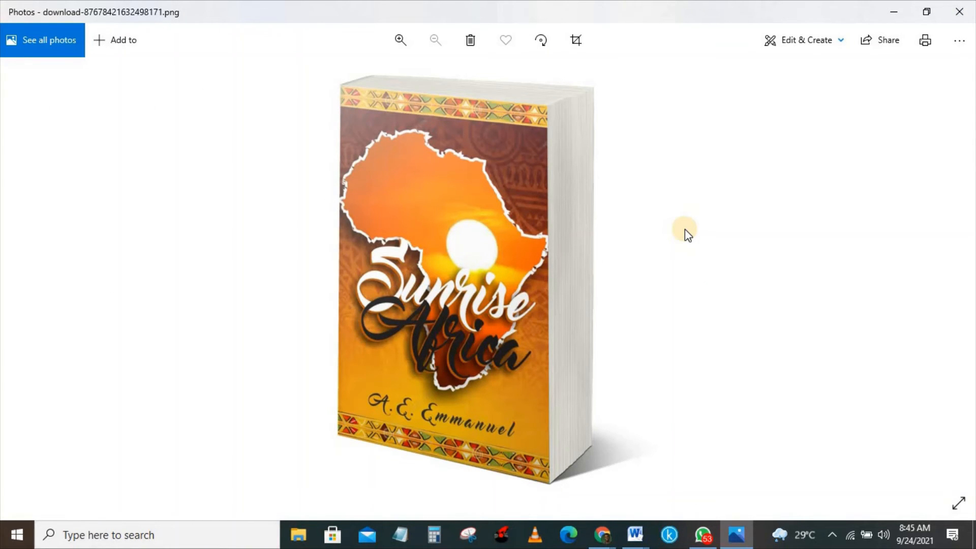
left_click(972, 21)
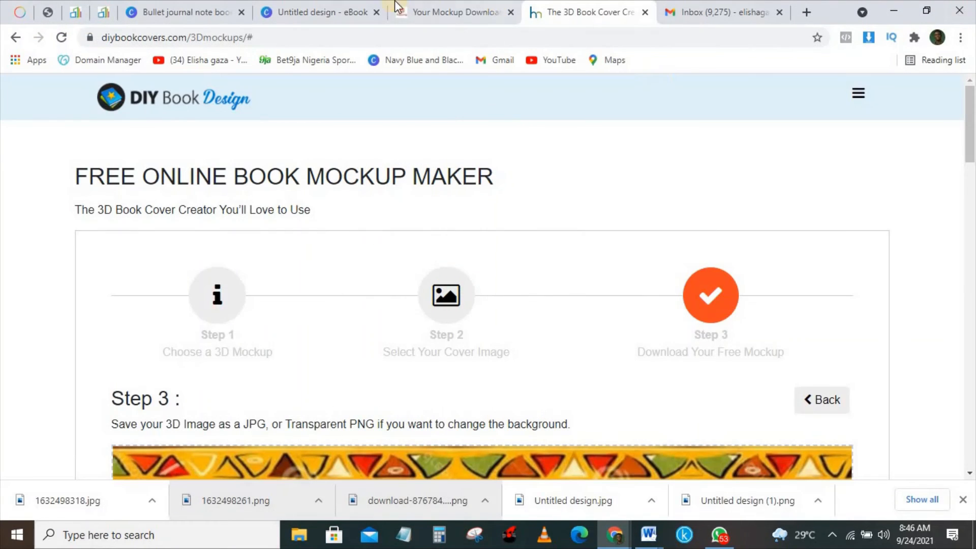
- Look over the Canva, Adazing, DIY Book Design and Gmail tabs, then return to the Bullet journal cover
left_click(226, 7)
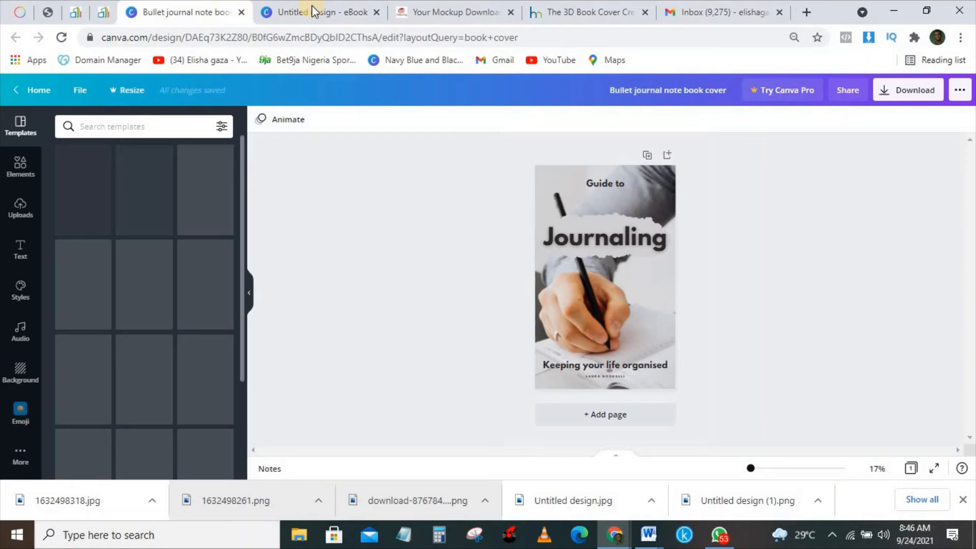
left_click(446, 7)
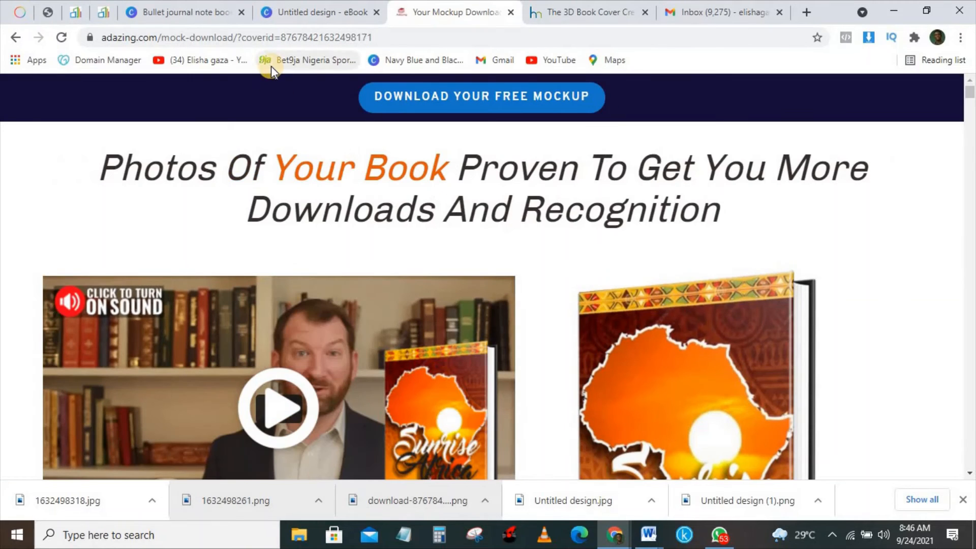
left_click(612, 9)
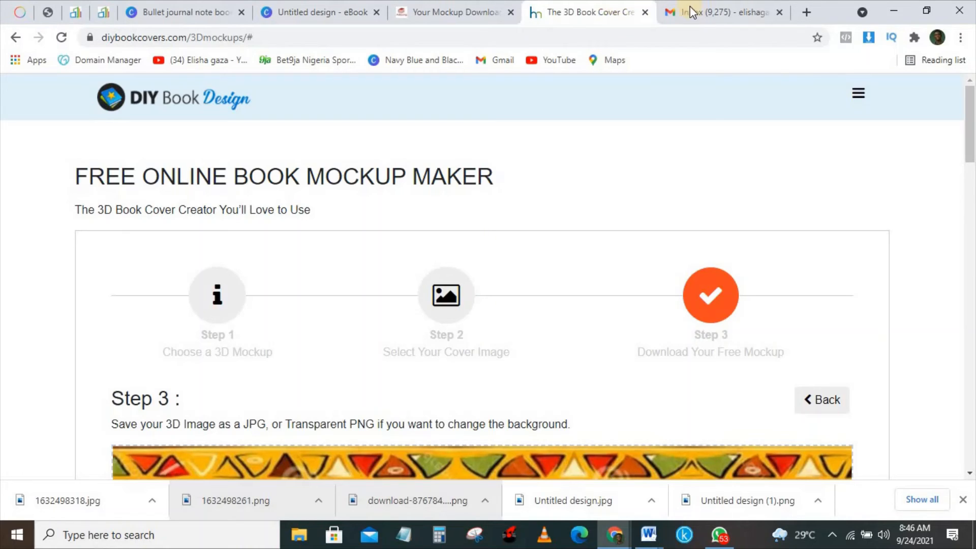
left_click(722, 5)
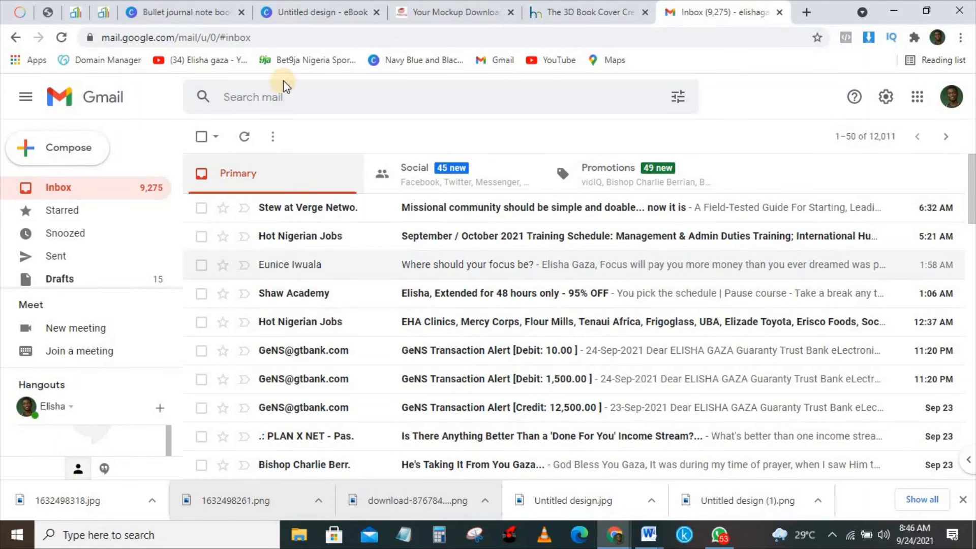
left_click(230, 7)
left_click(327, 9)
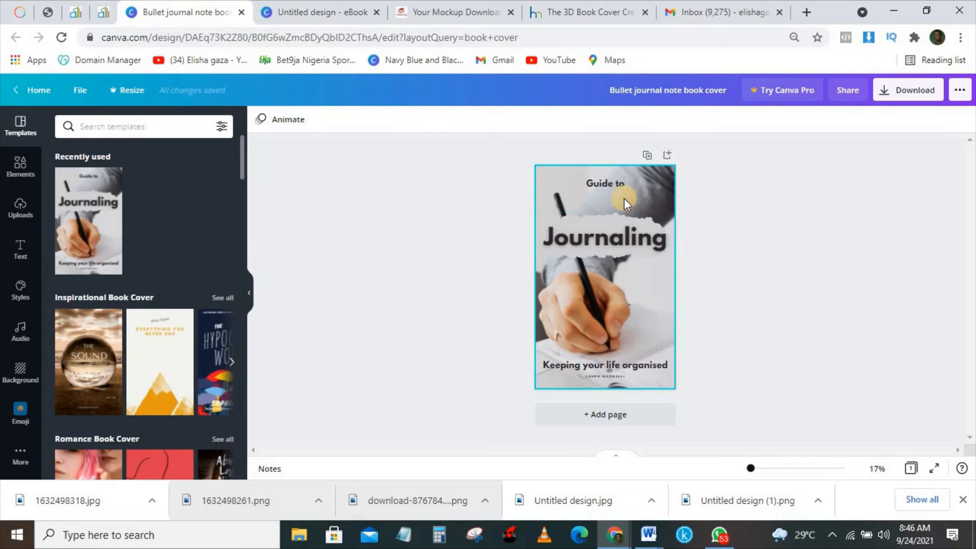
- Replace the cover's 'Guide to' top line with 'guide on poem creation'
left_click(612, 181)
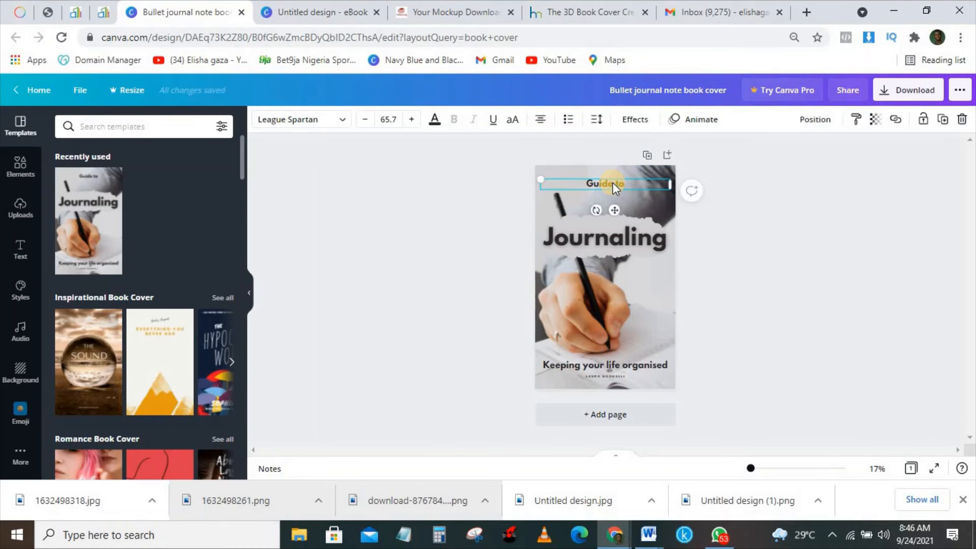
key("Delete")
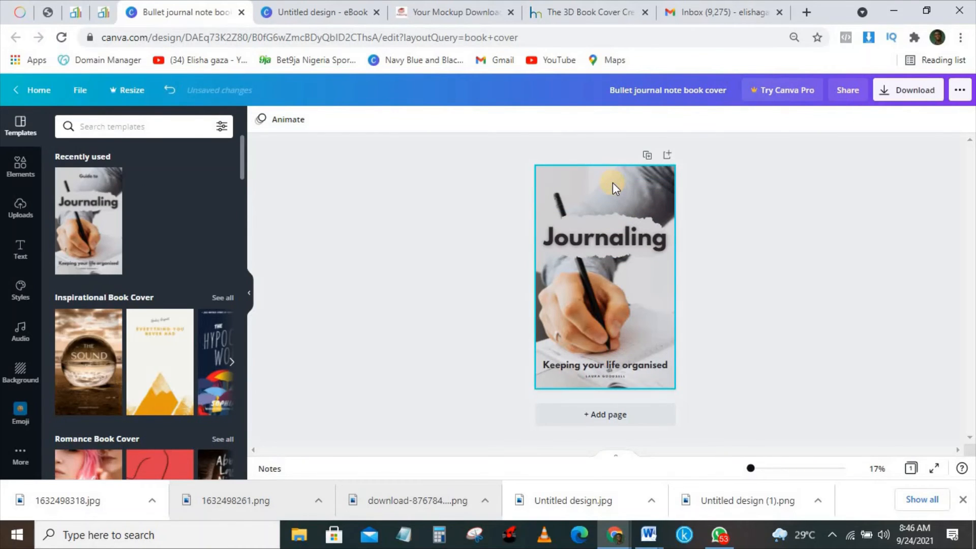
key("ctrl+z")
left_click(630, 180)
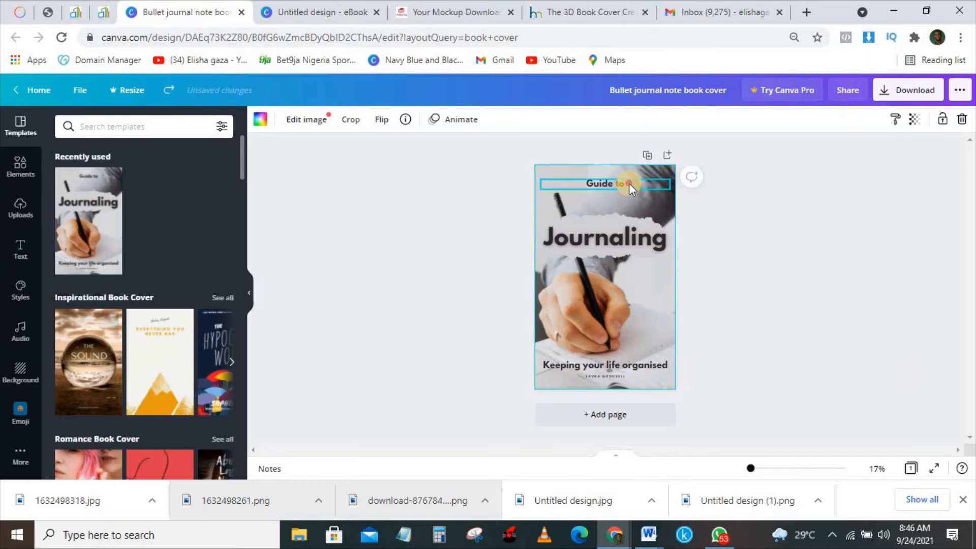
left_click(629, 183)
left_click(631, 183)
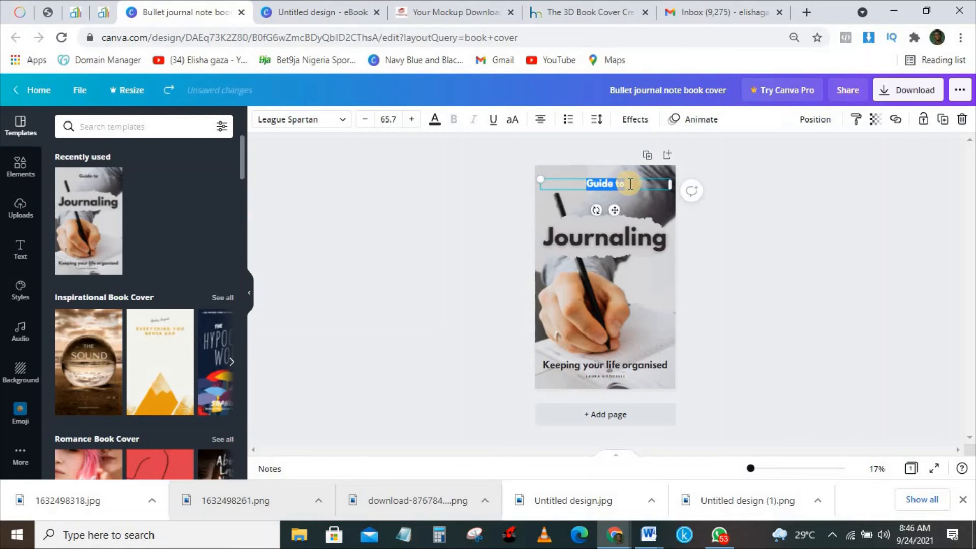
type("guide")
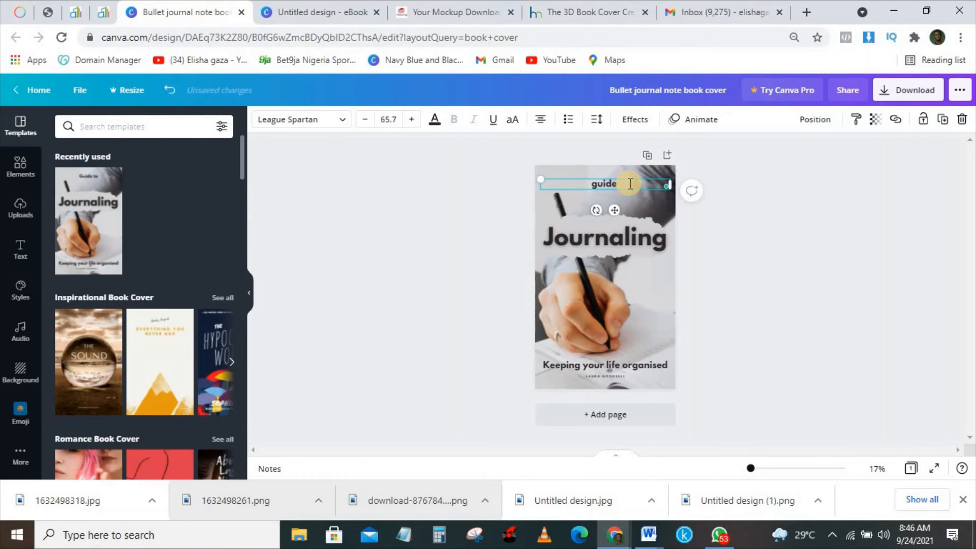
type(" on")
type(" poetry")
type("reation")
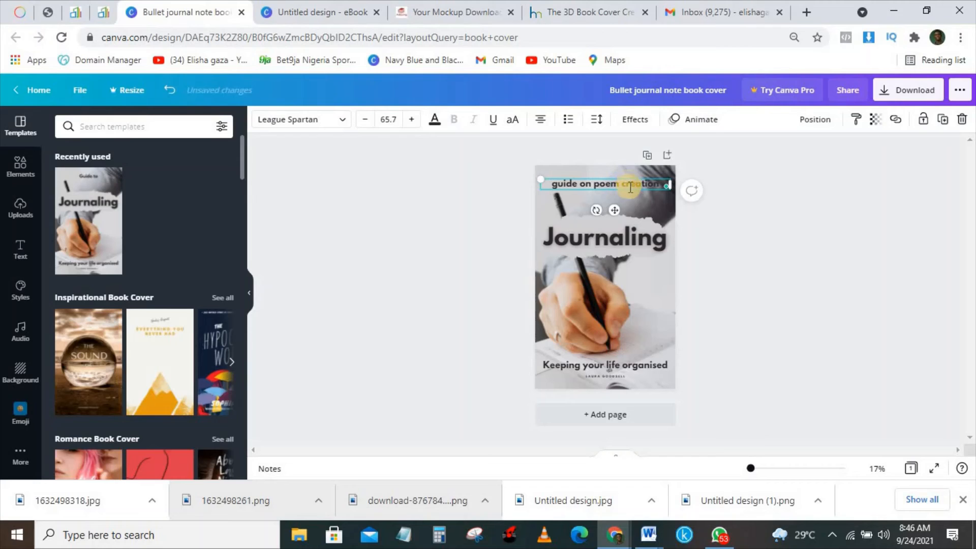
- Change the main title from 'Journaling' to 'poem'
left_click(605, 250)
double_click(605, 251)
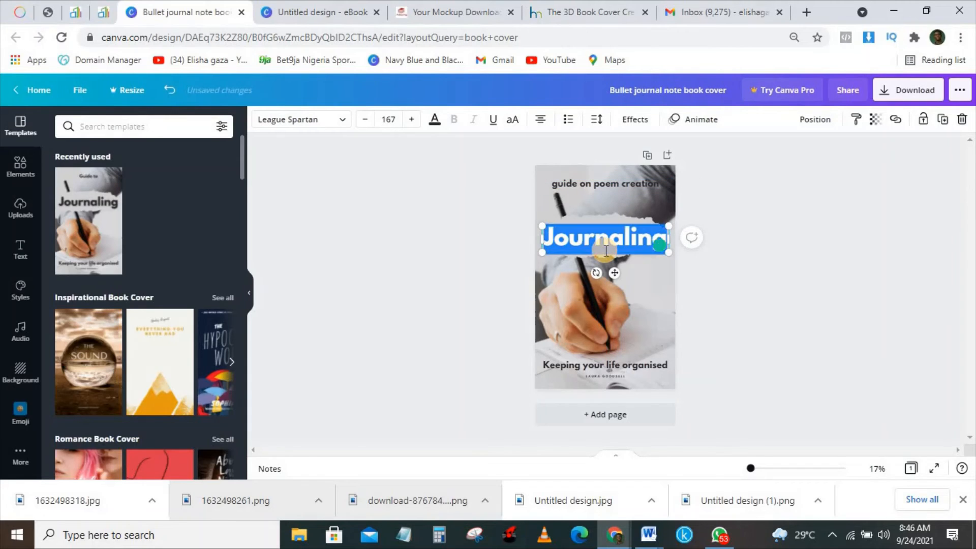
type("poem")
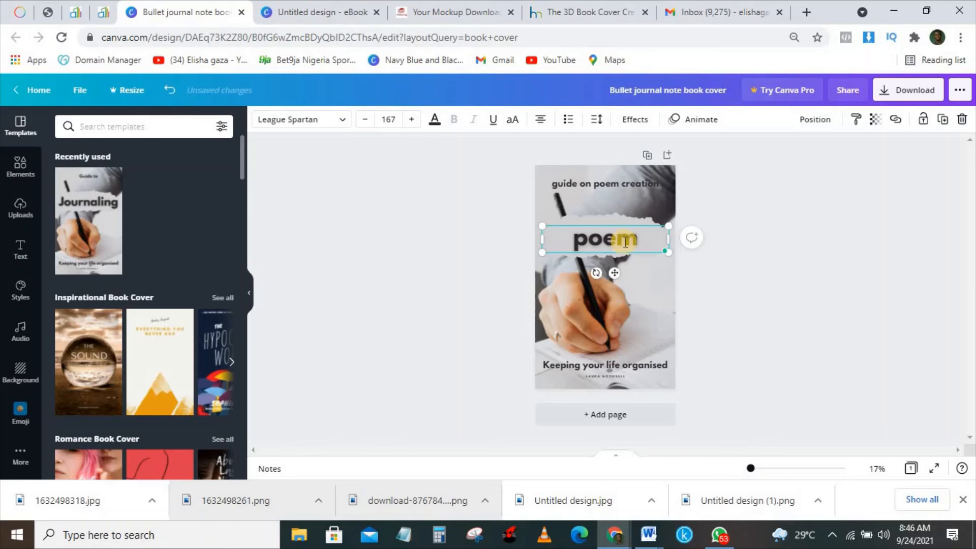
left_click(328, 121)
- Apply the recently used TAN Tangkiwood font to the 'poem' title
left_click(143, 203)
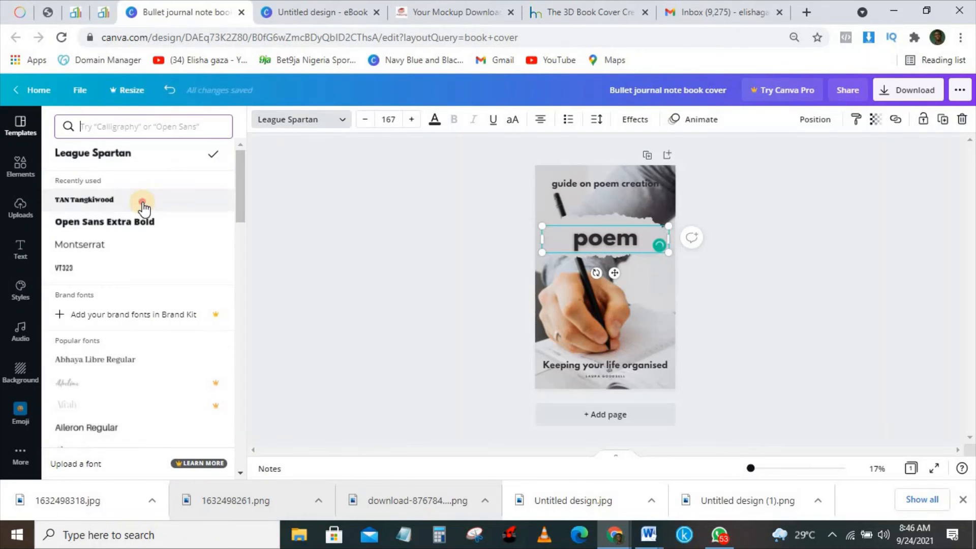